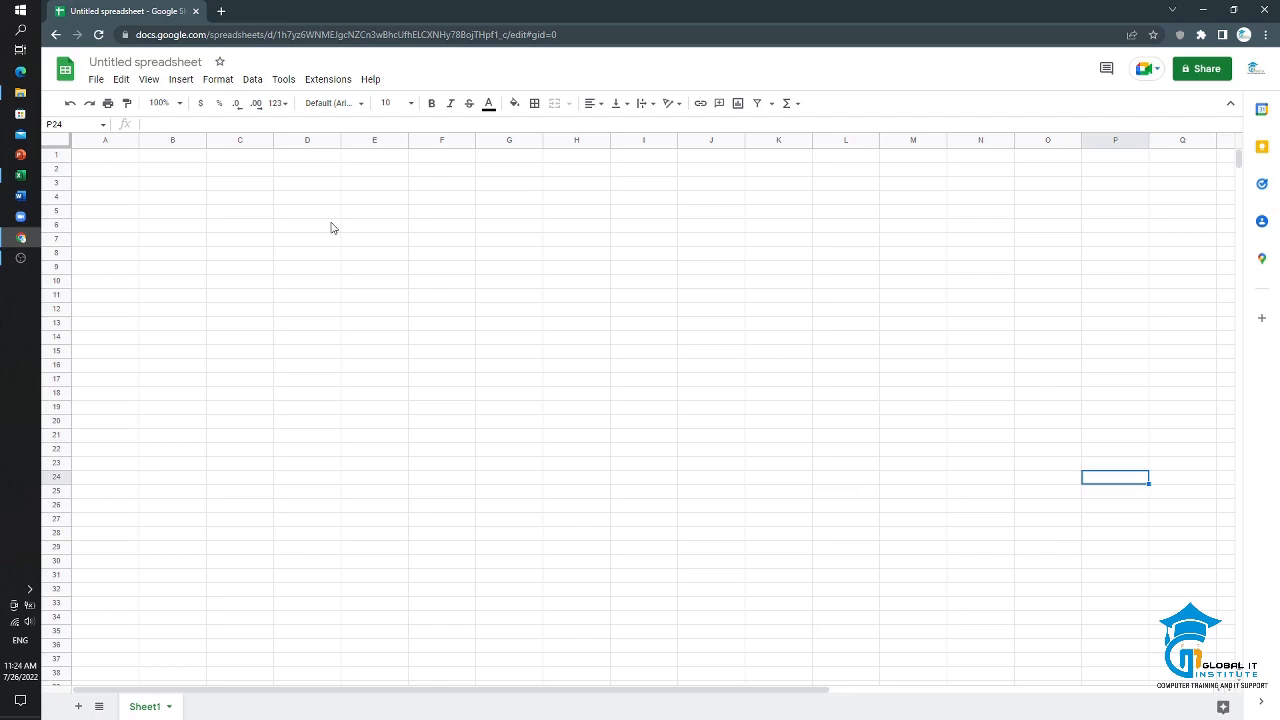
Step: Browse the spreadsheets available to open under My Drive, Shared with Me, Starred, Recent and Upload
left_click(97, 80)
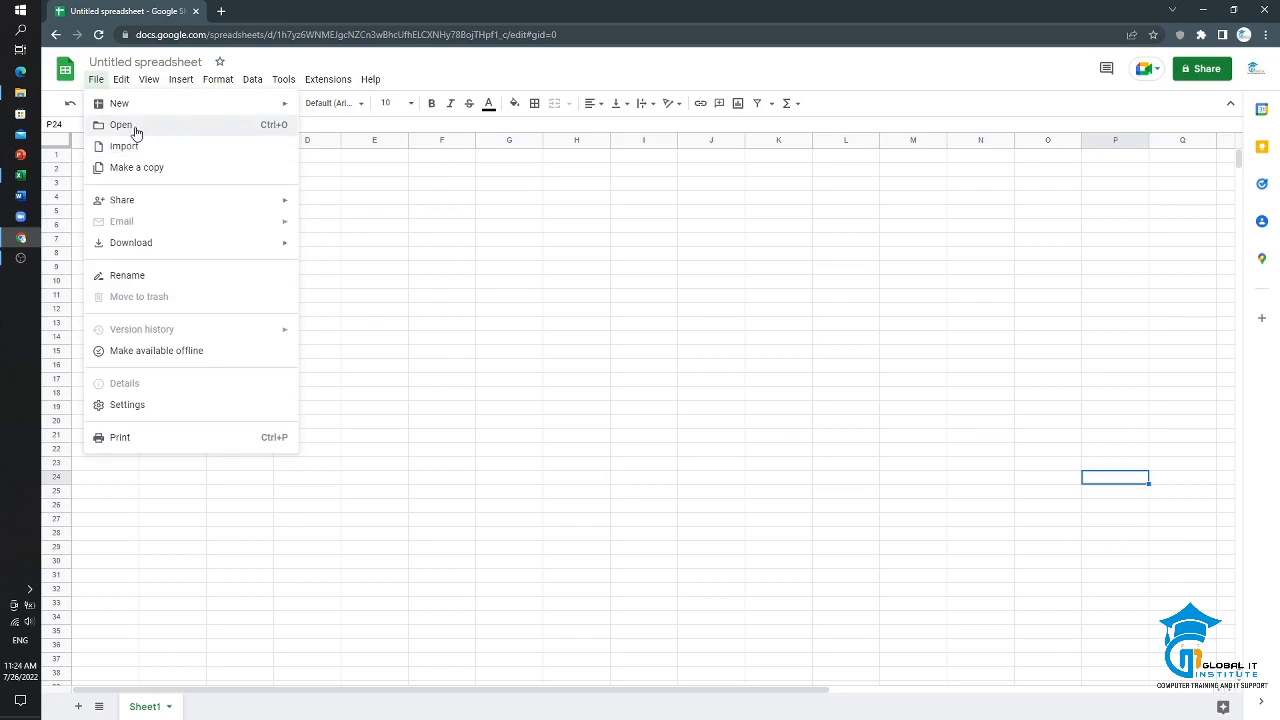
left_click(255, 126)
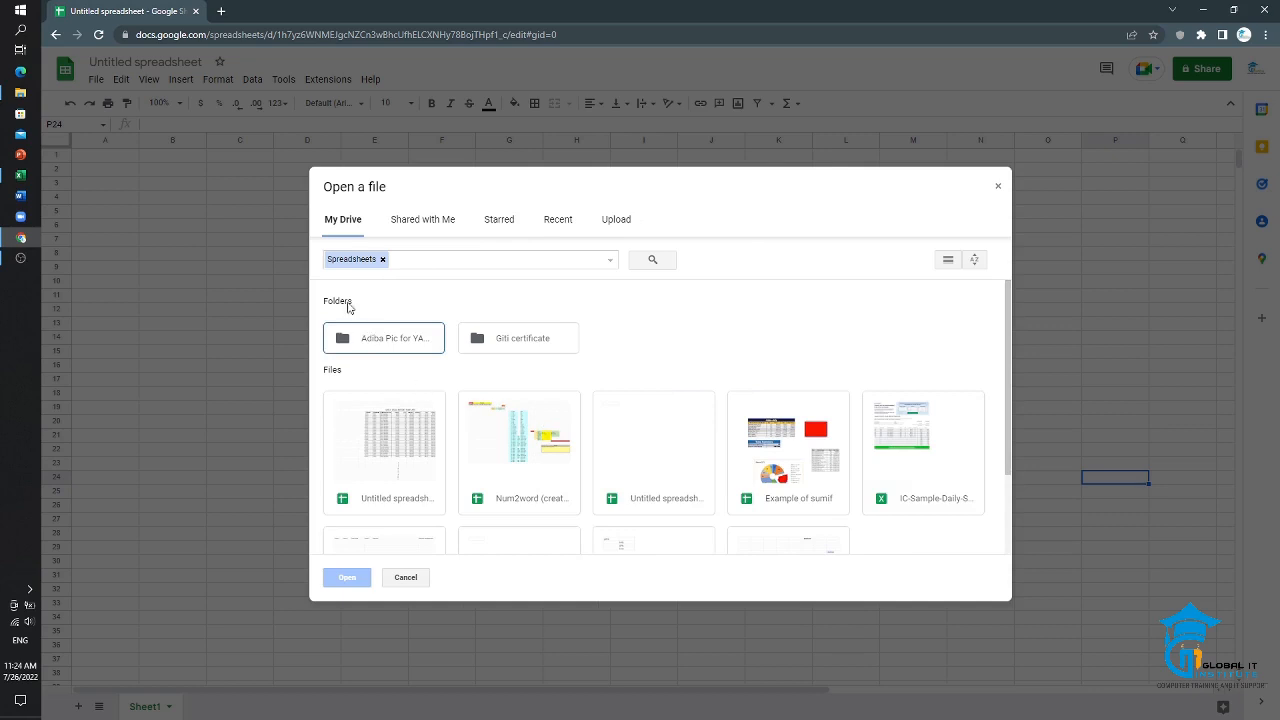
left_click(446, 226)
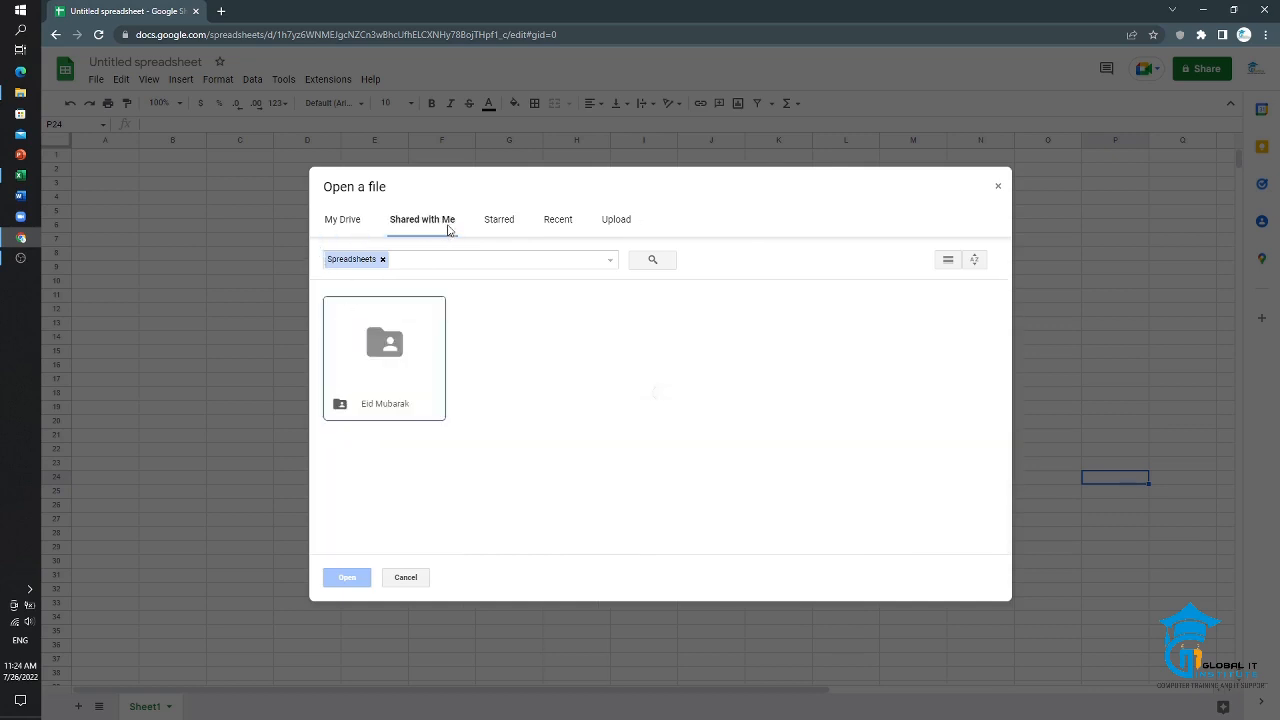
left_click(503, 229)
left_click(548, 229)
left_click(614, 230)
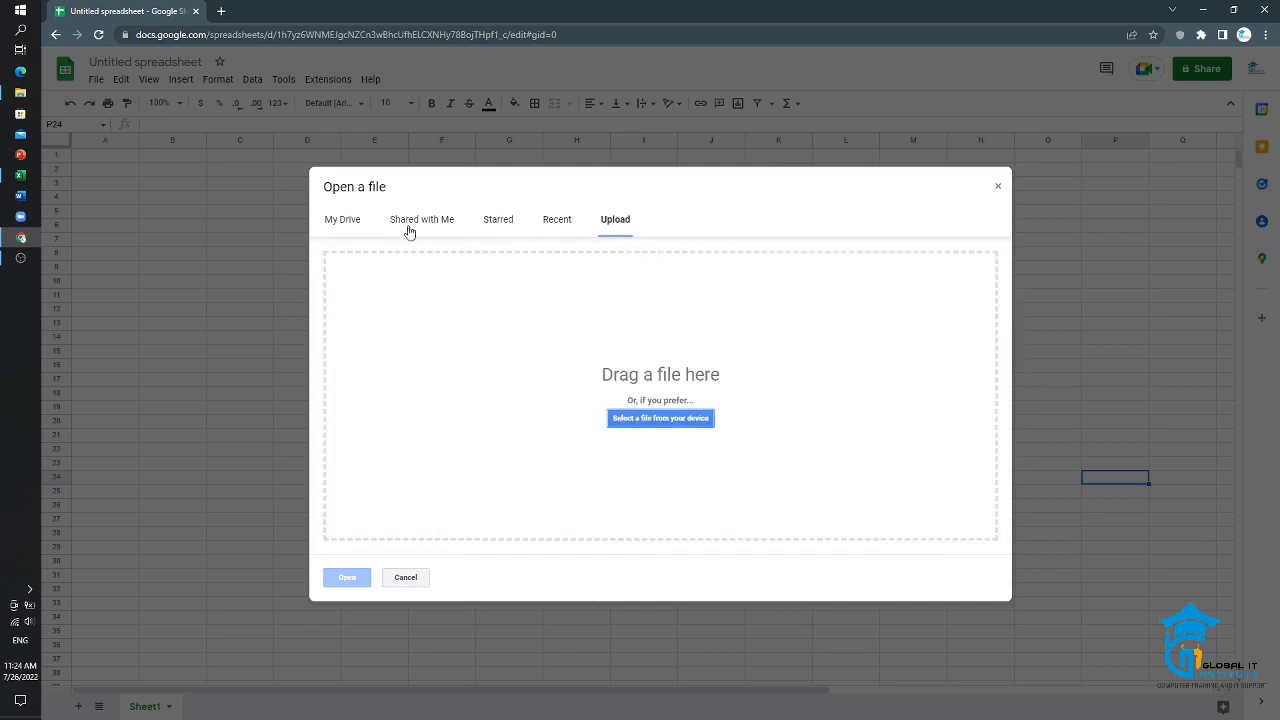
left_click(351, 220)
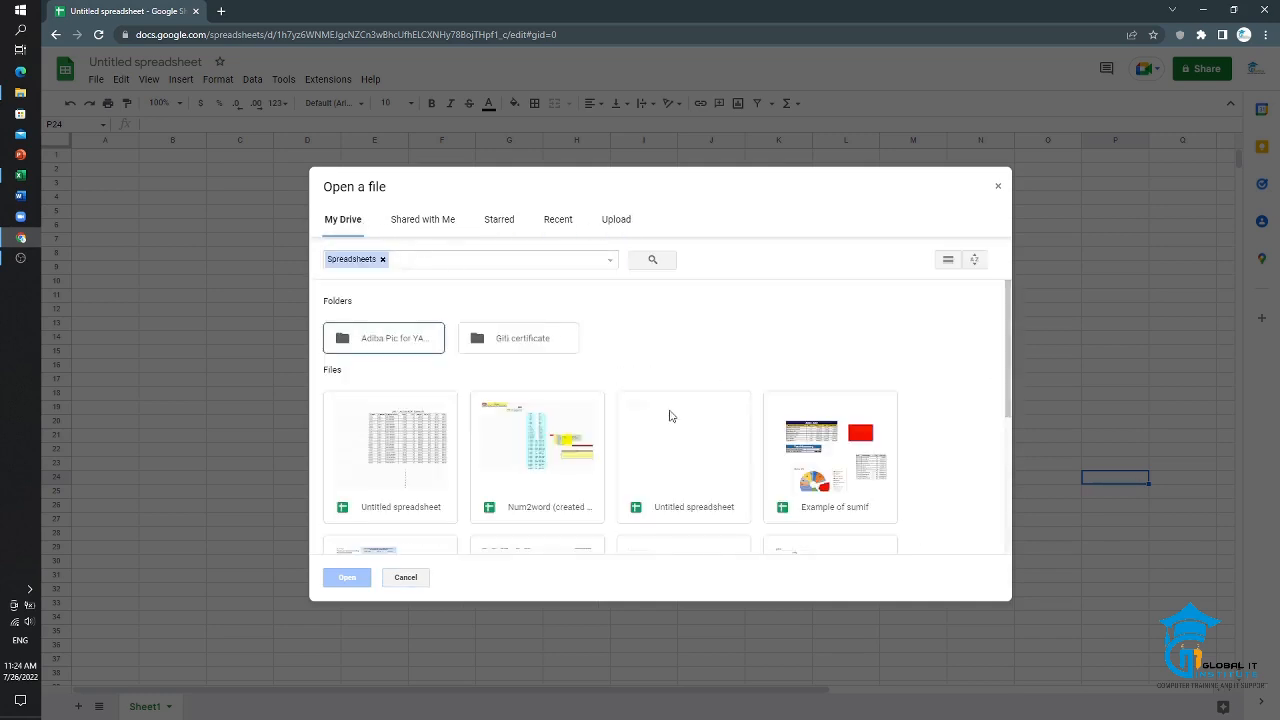
scroll(671, 414, "down", 5)
scroll(665, 410, "up", 5)
left_click(436, 227)
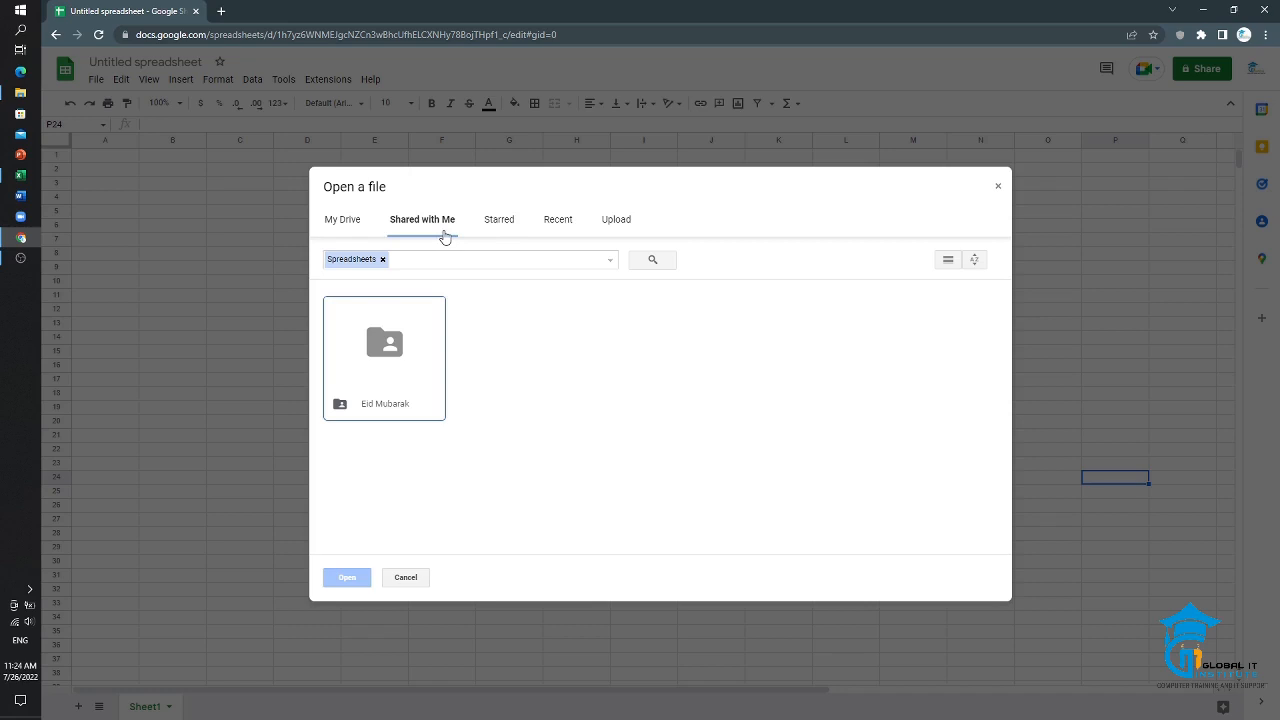
left_click(509, 225)
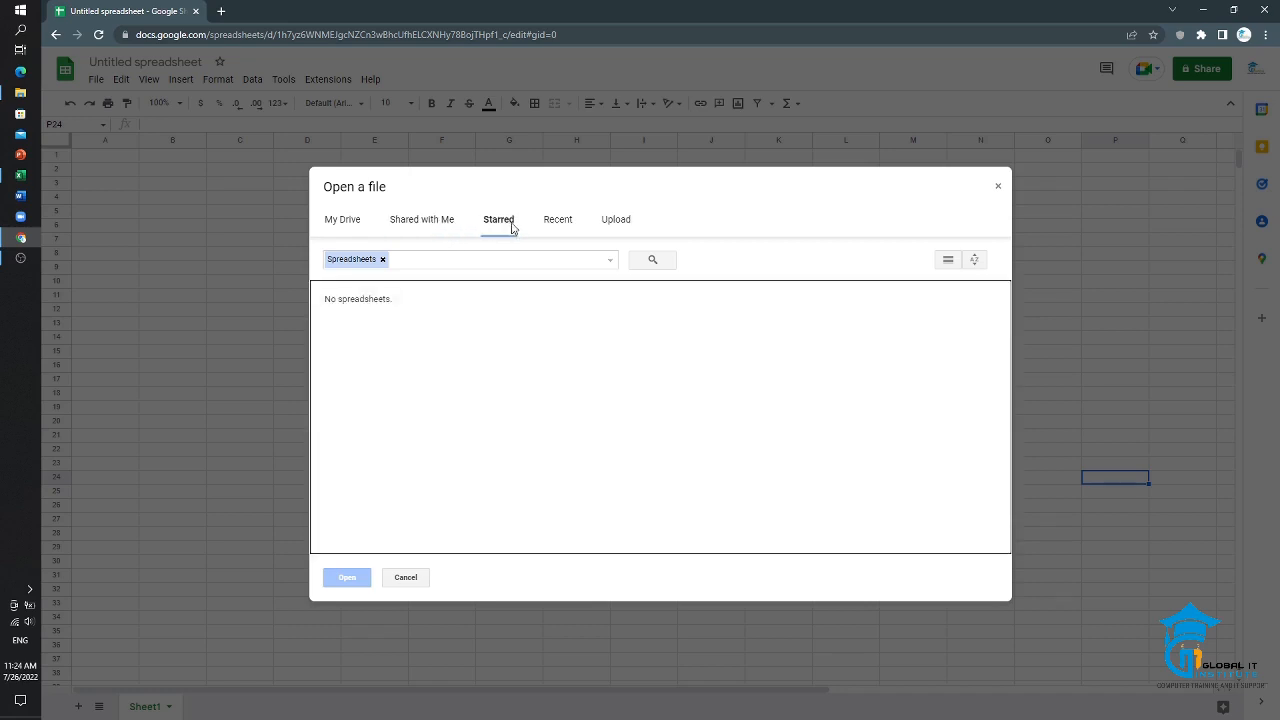
left_click(562, 232)
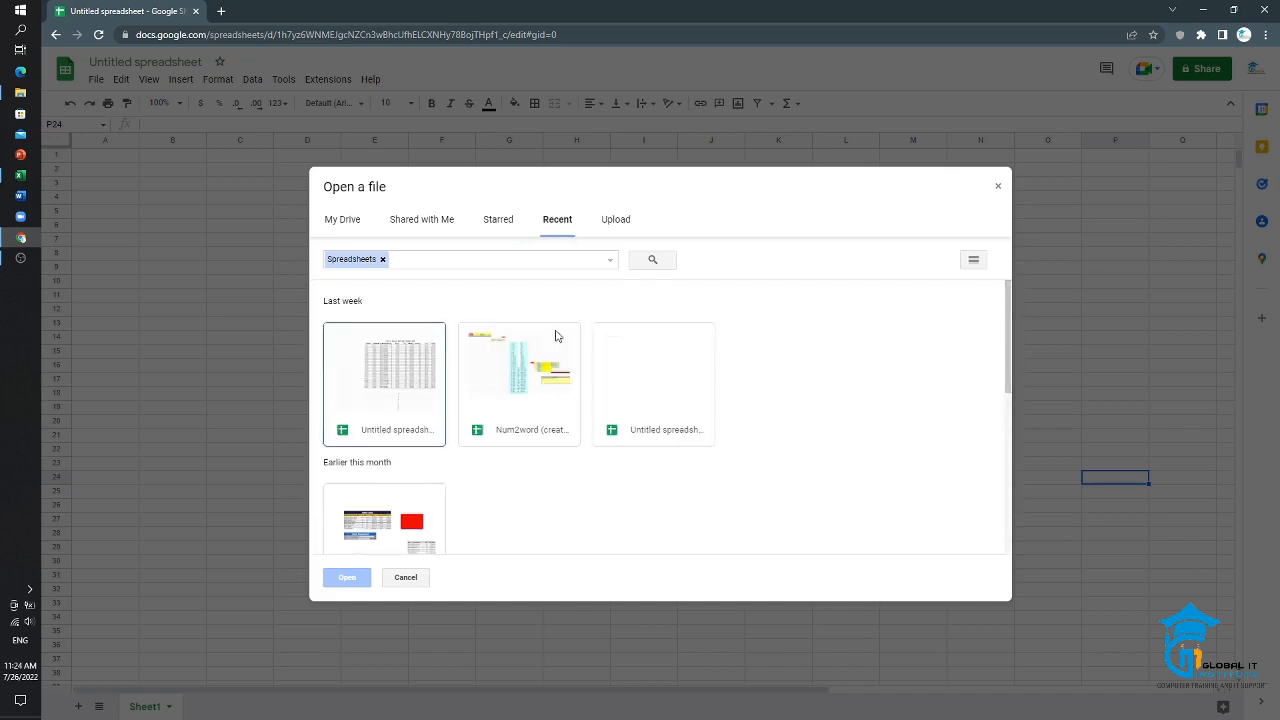
Step: Upload and open the file "Result Sheet for Group Example" from the MS Excel folder on Local Disk (F:)
left_click(617, 229)
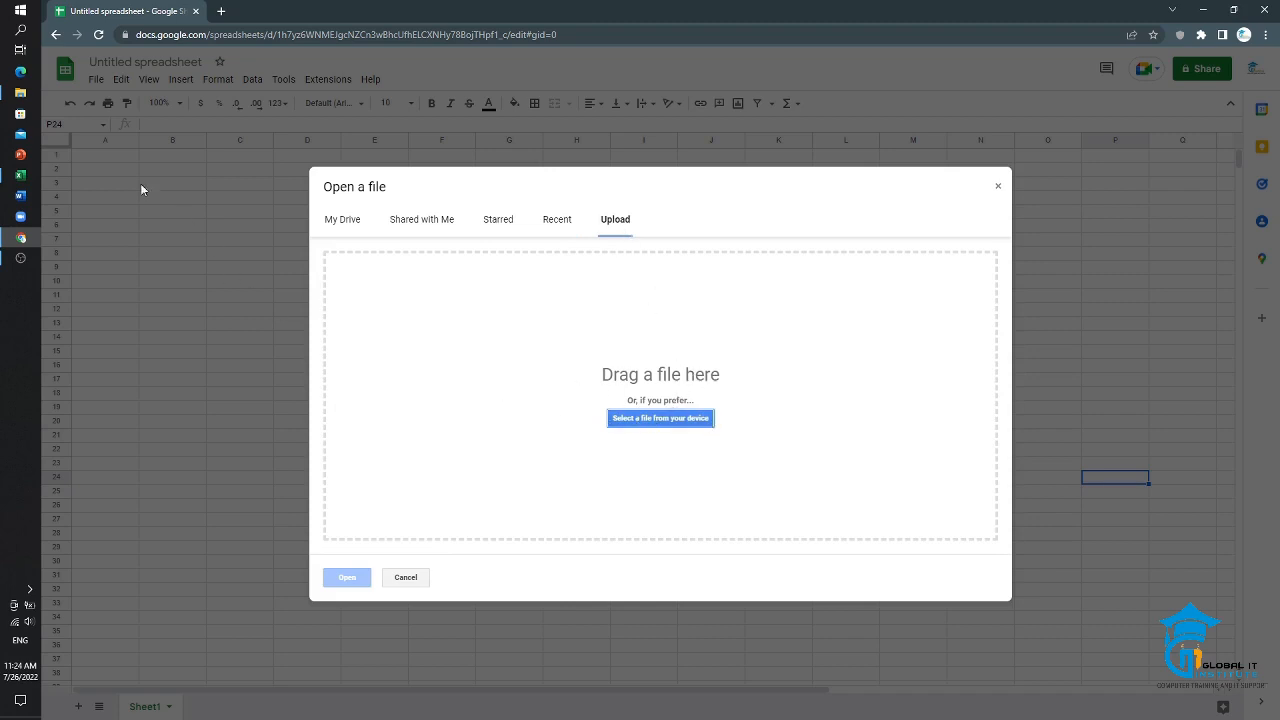
left_click(668, 420)
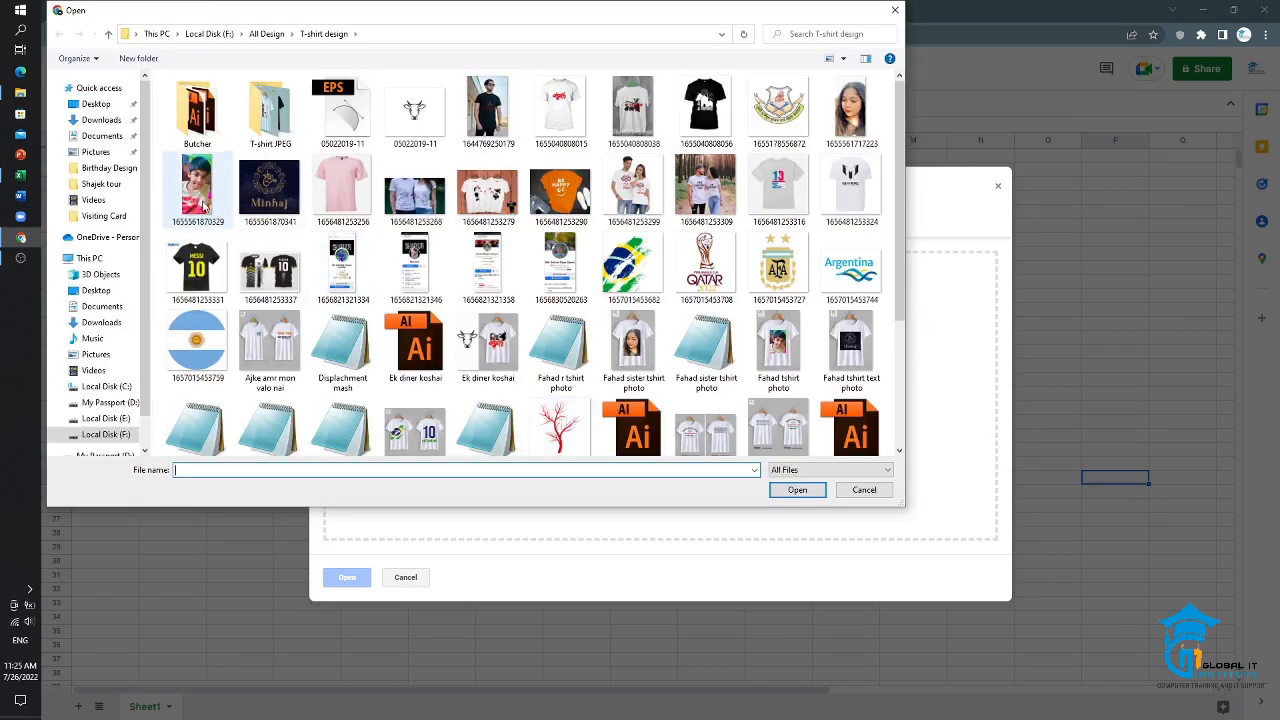
left_click(101, 135)
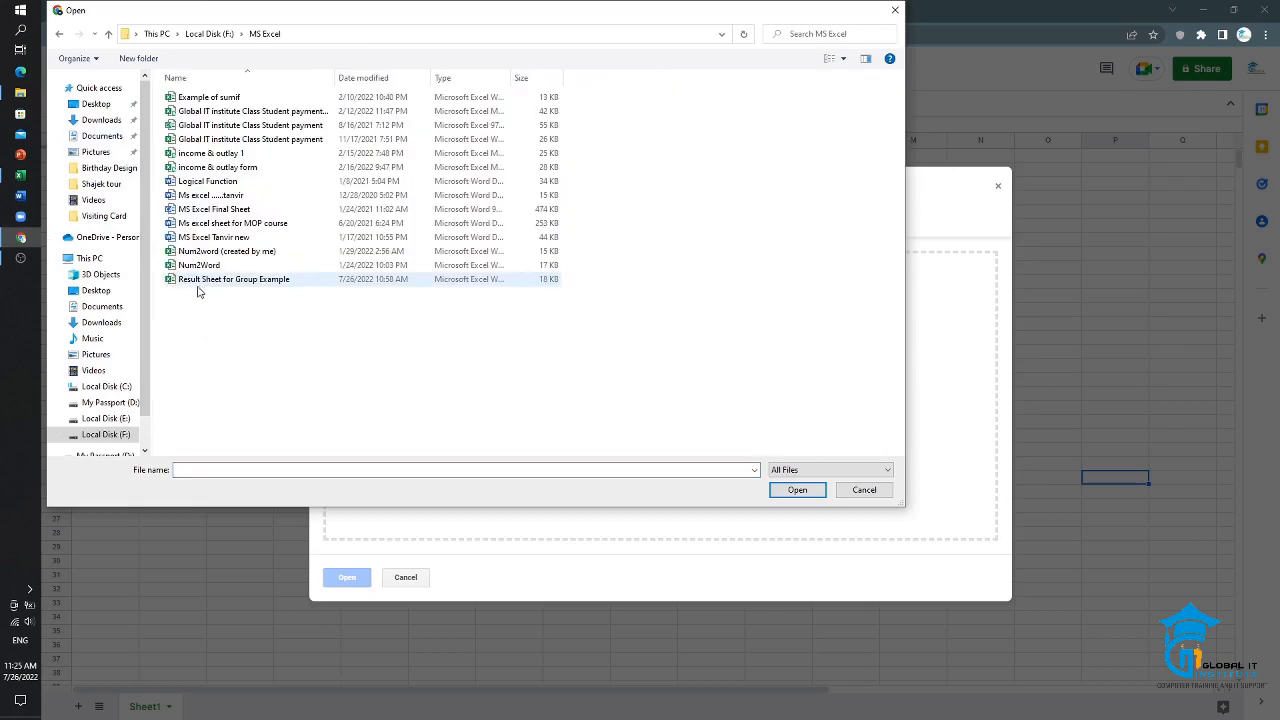
double_click(293, 284)
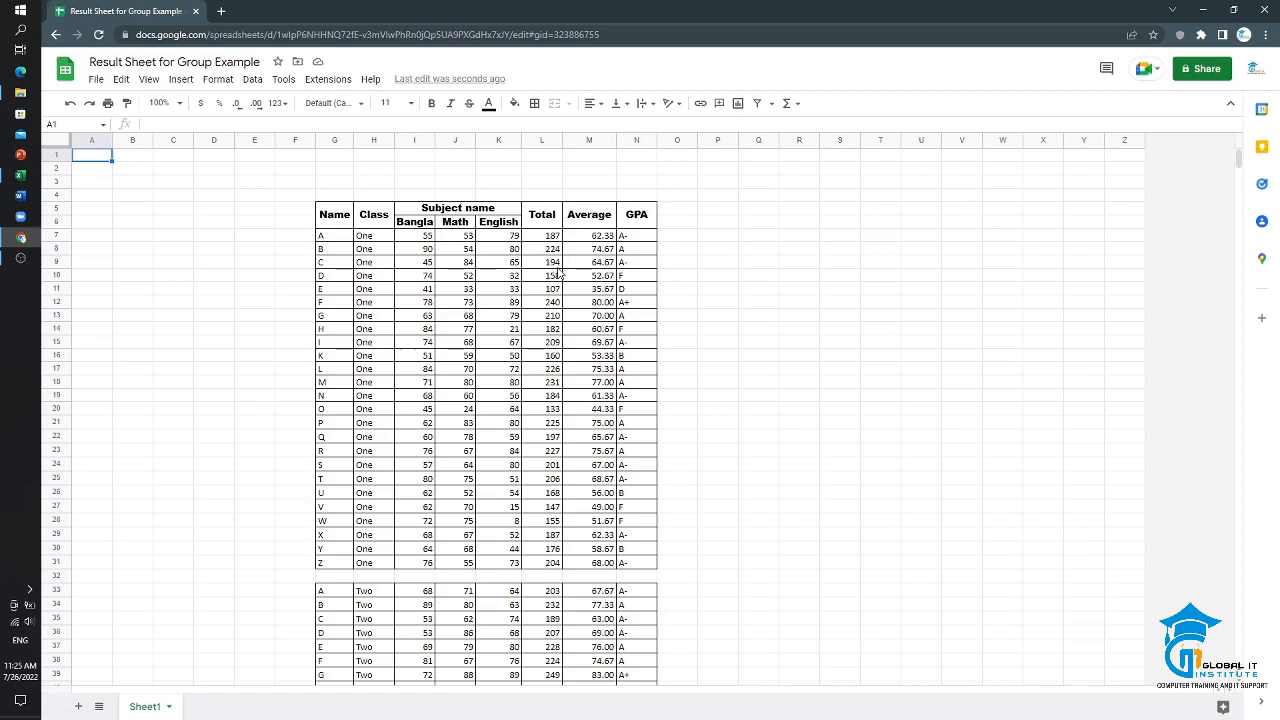
Step: Set the Bangla mark of student F in class One to 65 (cell I12)
scroll(545, 311, "down", 3)
left_click(451, 265)
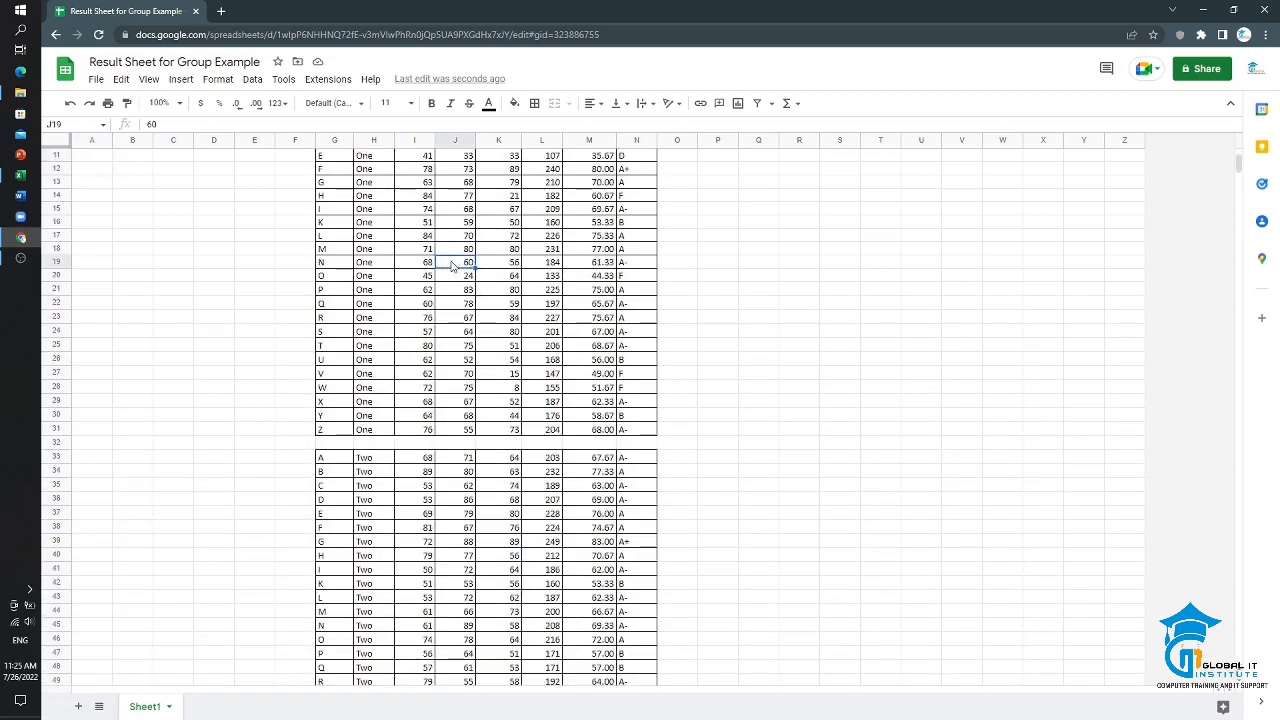
left_click(800, 289)
left_click(503, 289)
scroll(470, 313, "up", 3)
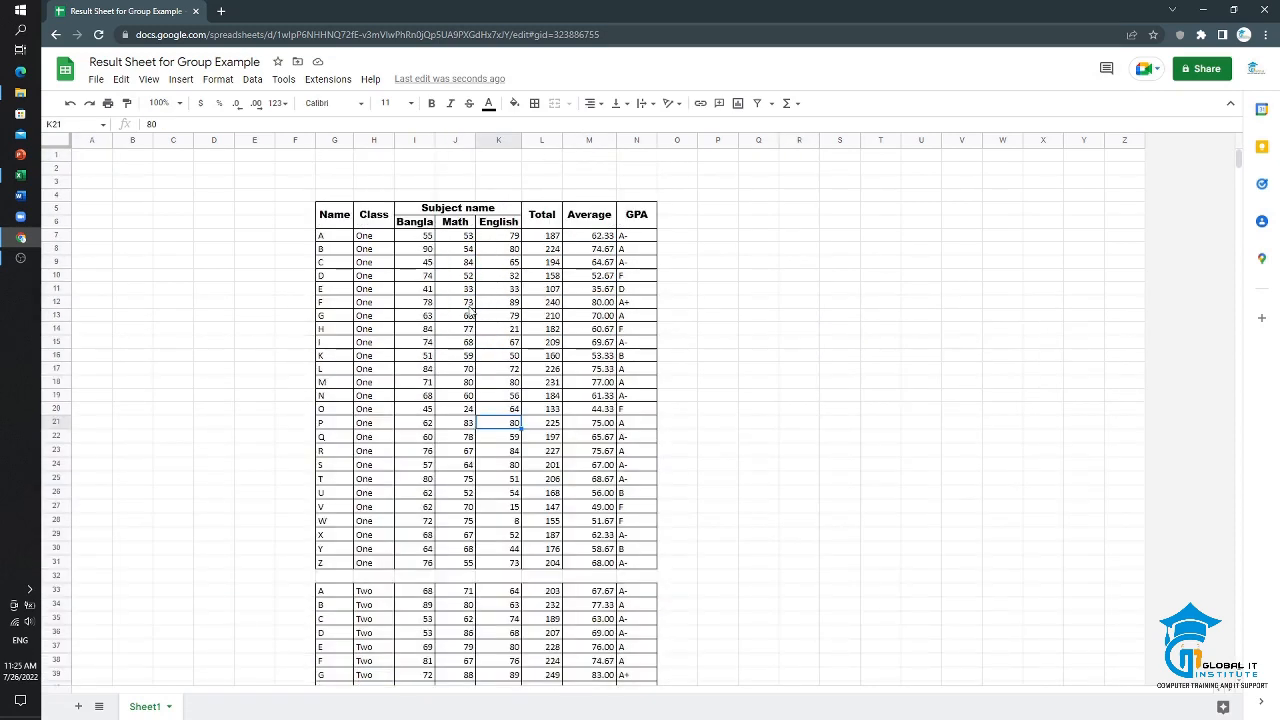
left_click(427, 303)
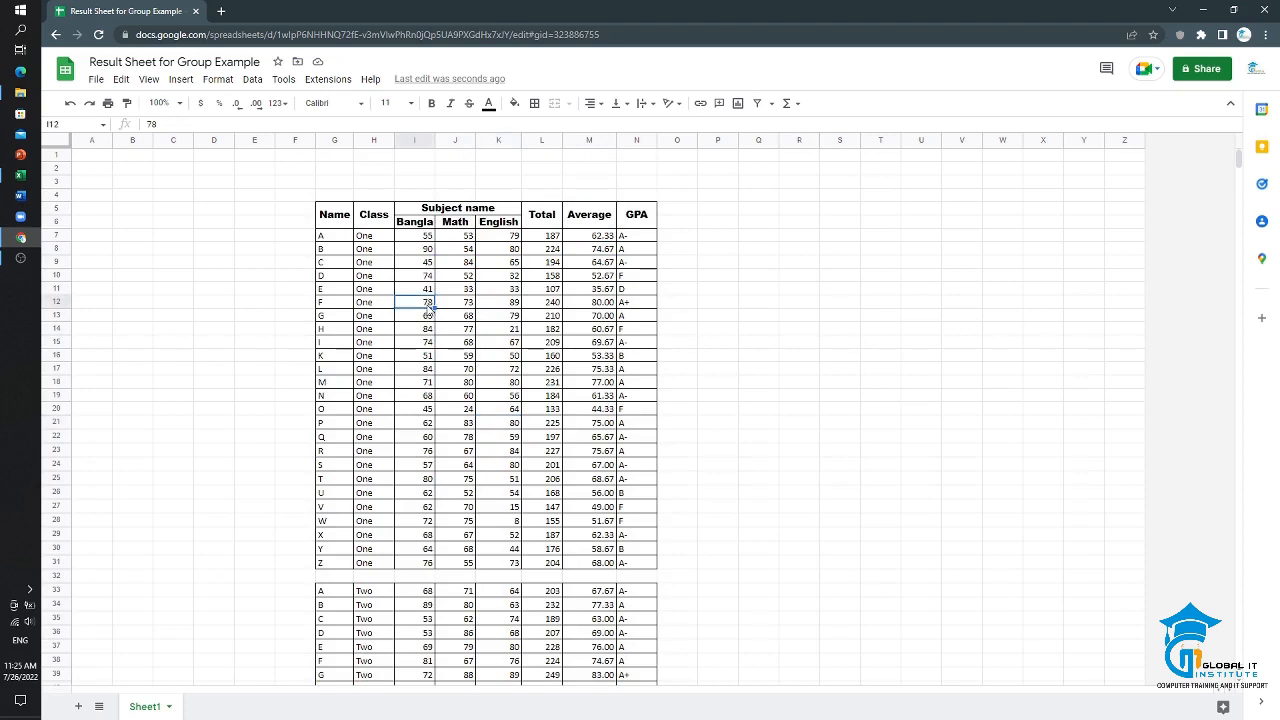
type("65")
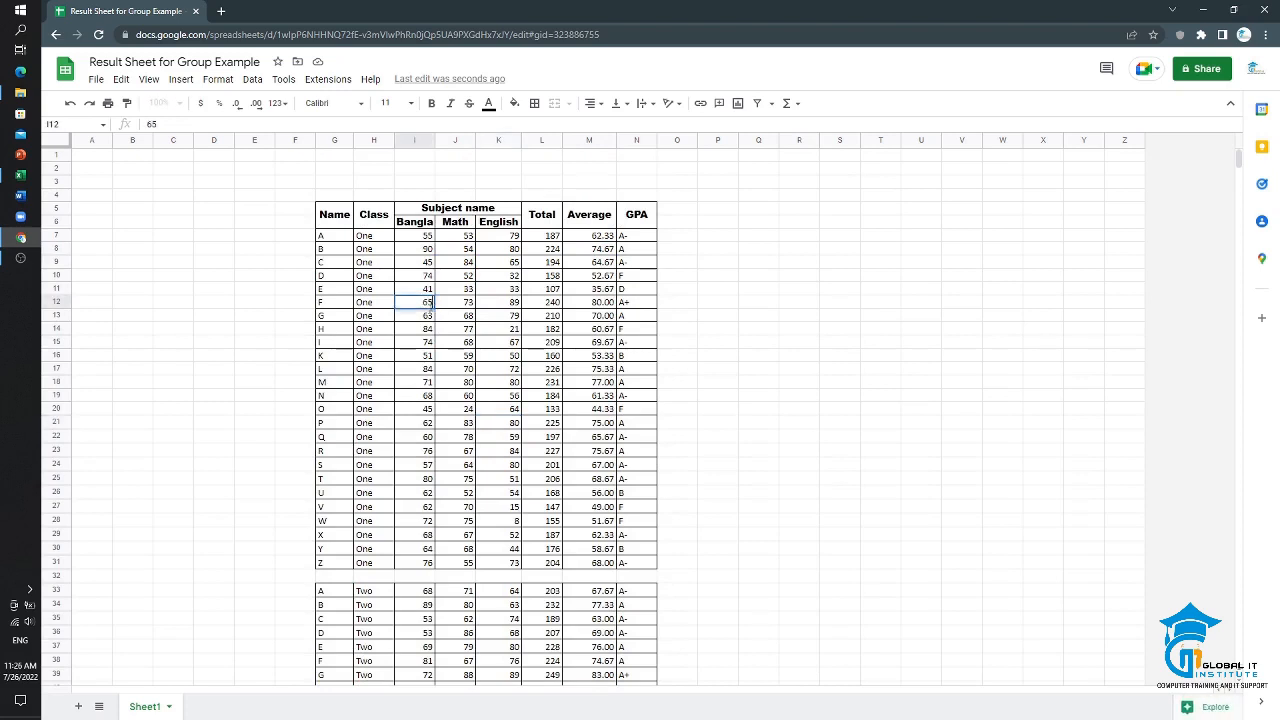
left_click(445, 382)
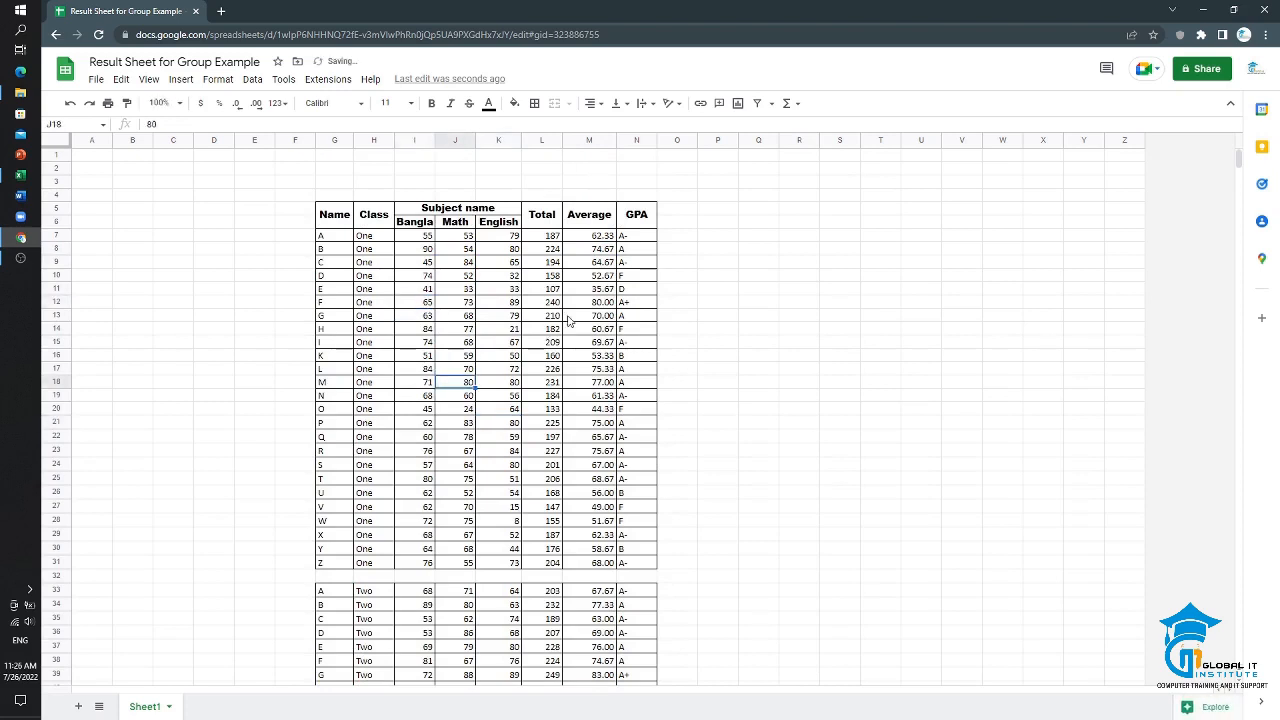
Step: Set the Bangla mark of student L in class One to 31 (cell I17)
left_click(466, 291)
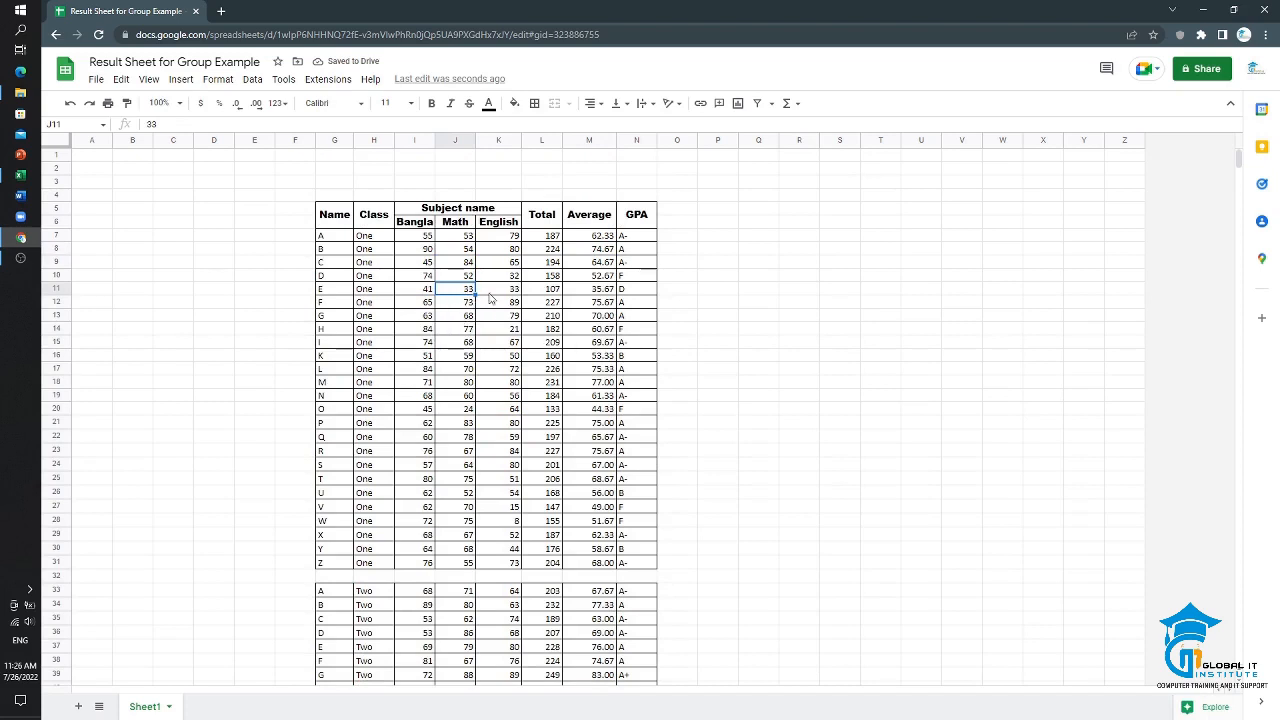
left_click(472, 370)
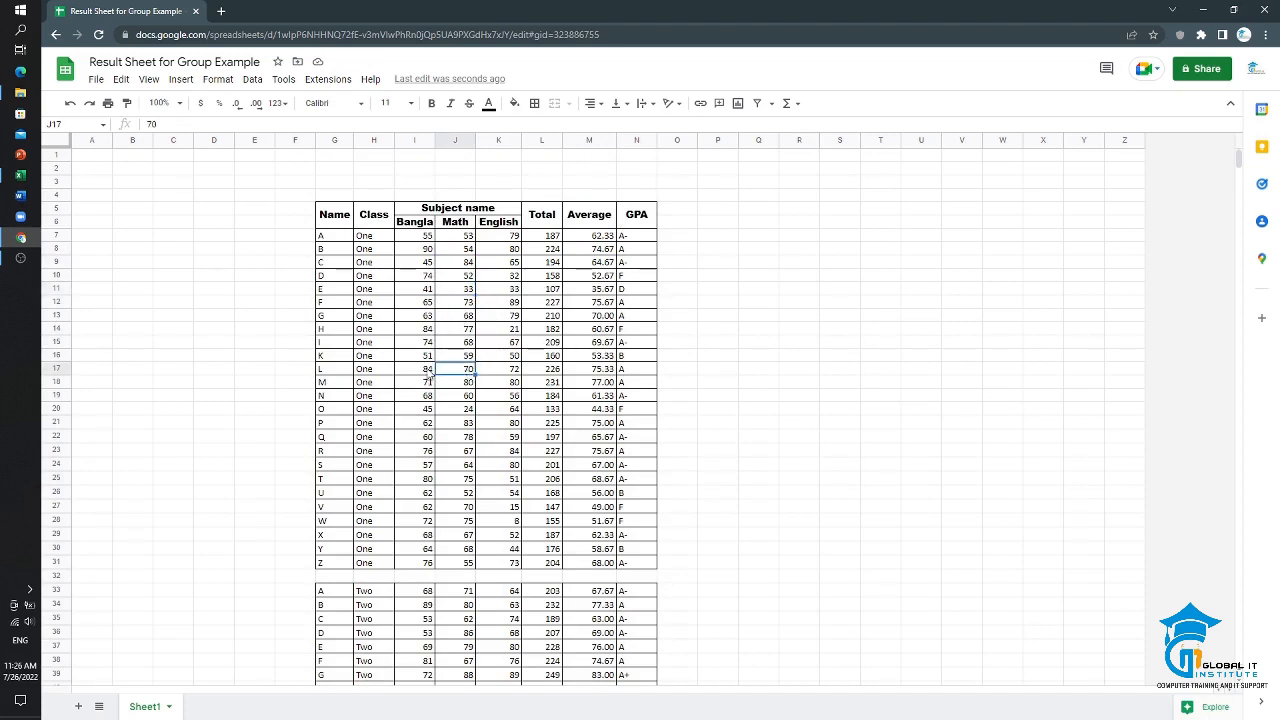
left_click(426, 372)
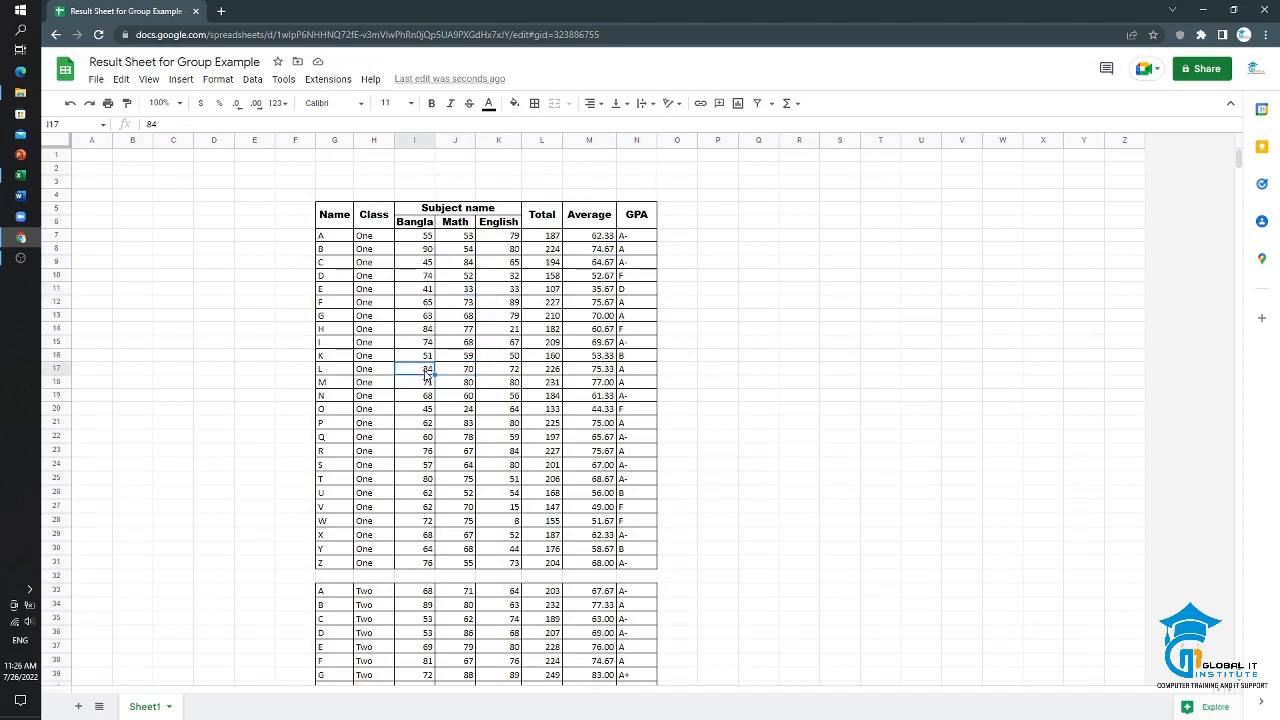
key("BackSpace")
type("31")
left_click(445, 399)
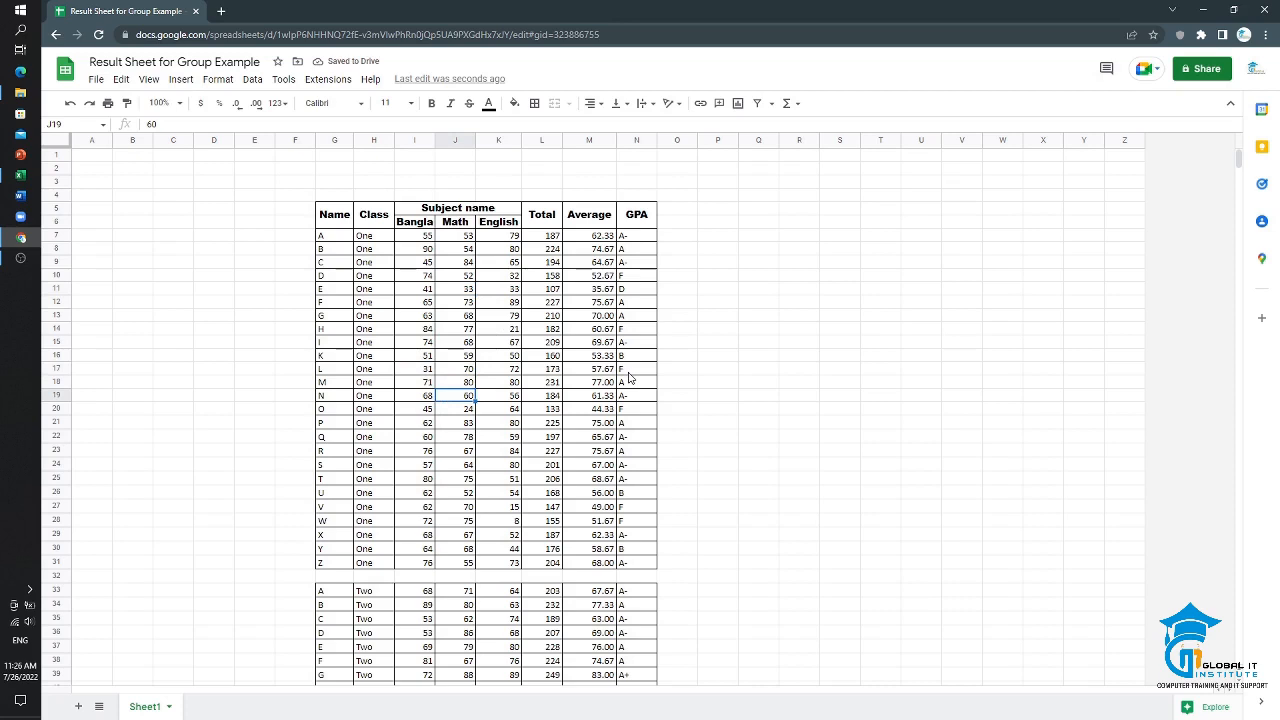
Step: Examine the Total formula of student L and review the result blocks for classes One to Five
left_click(540, 370)
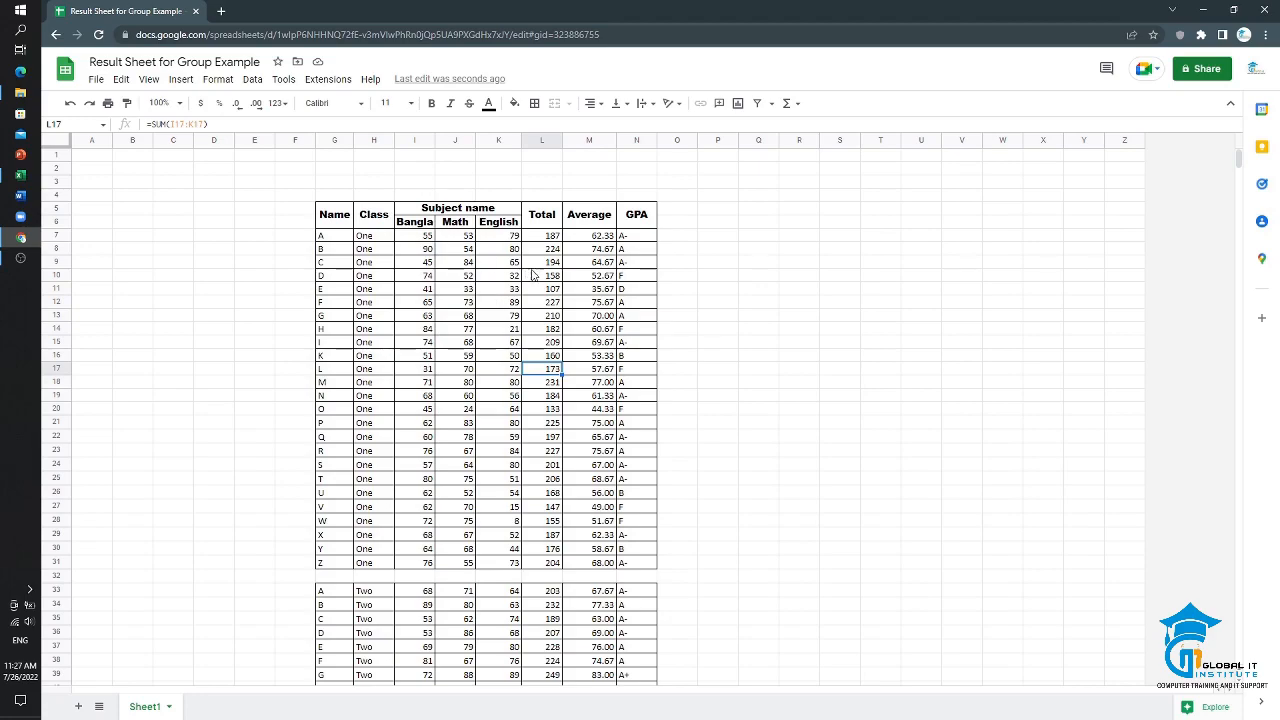
scroll(530, 278, "down", 14)
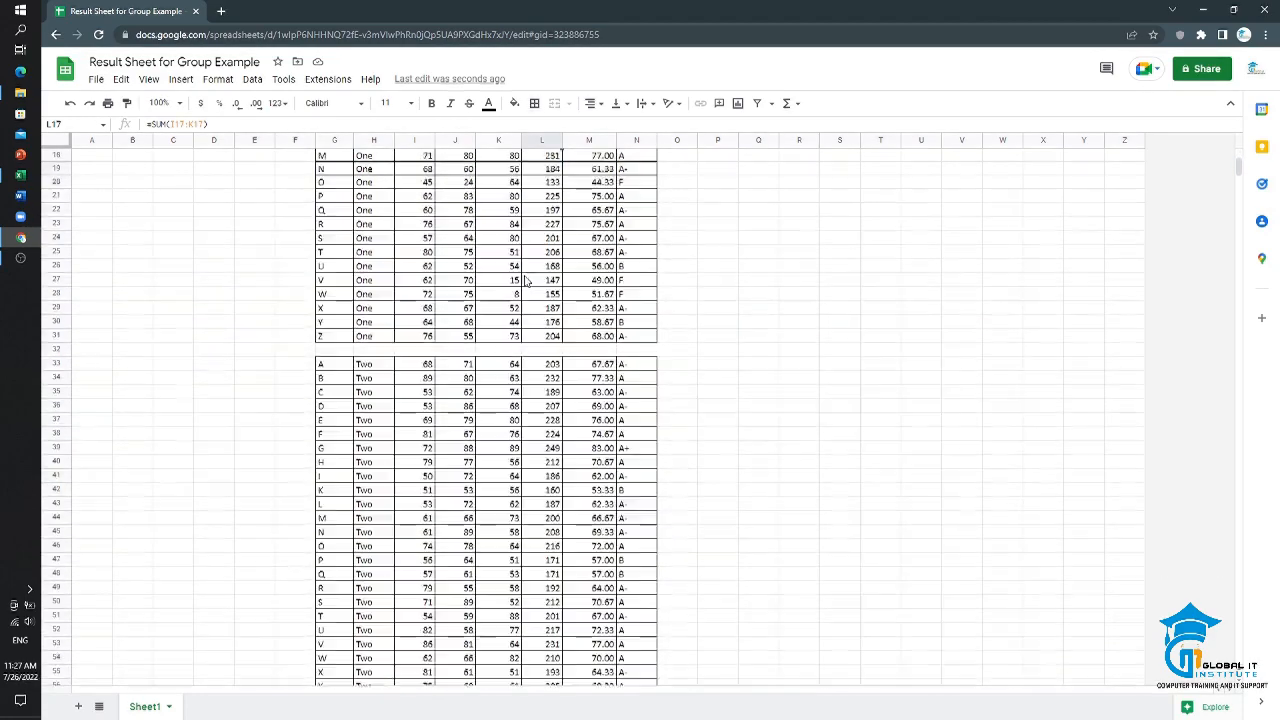
scroll(525, 282, "down", 8)
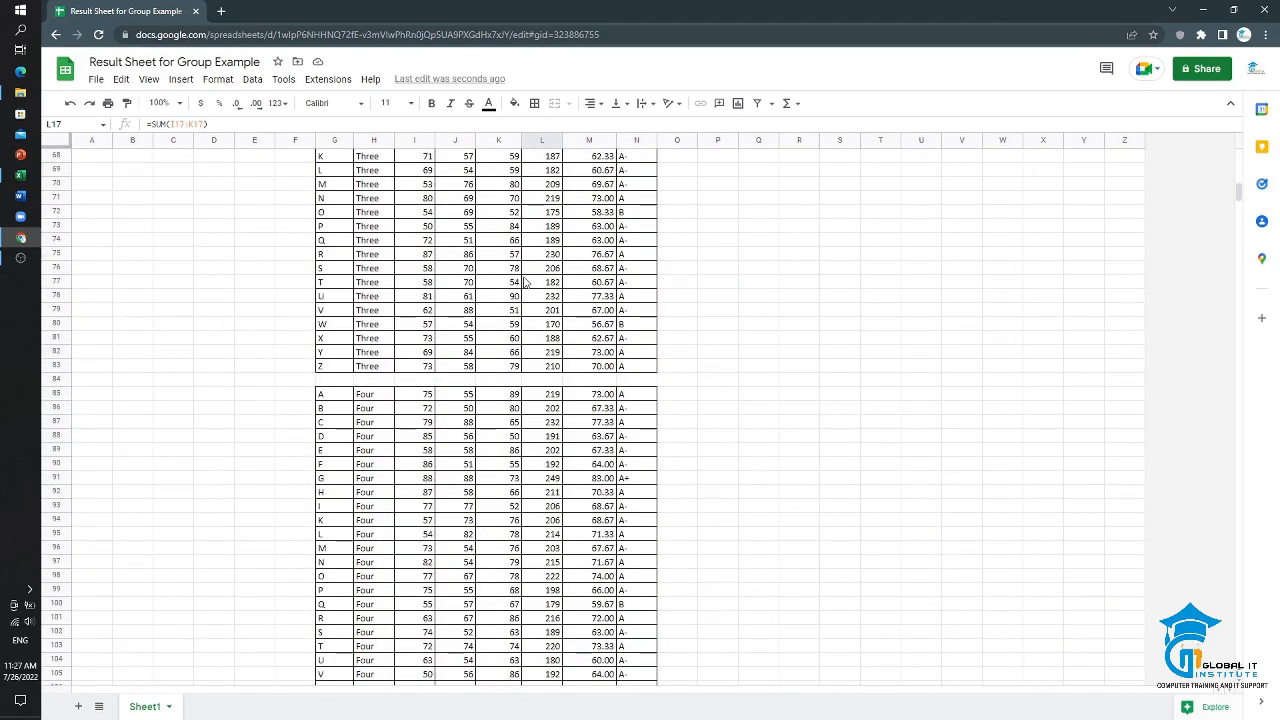
scroll(525, 282, "down", 5)
scroll(522, 285, "up", 16)
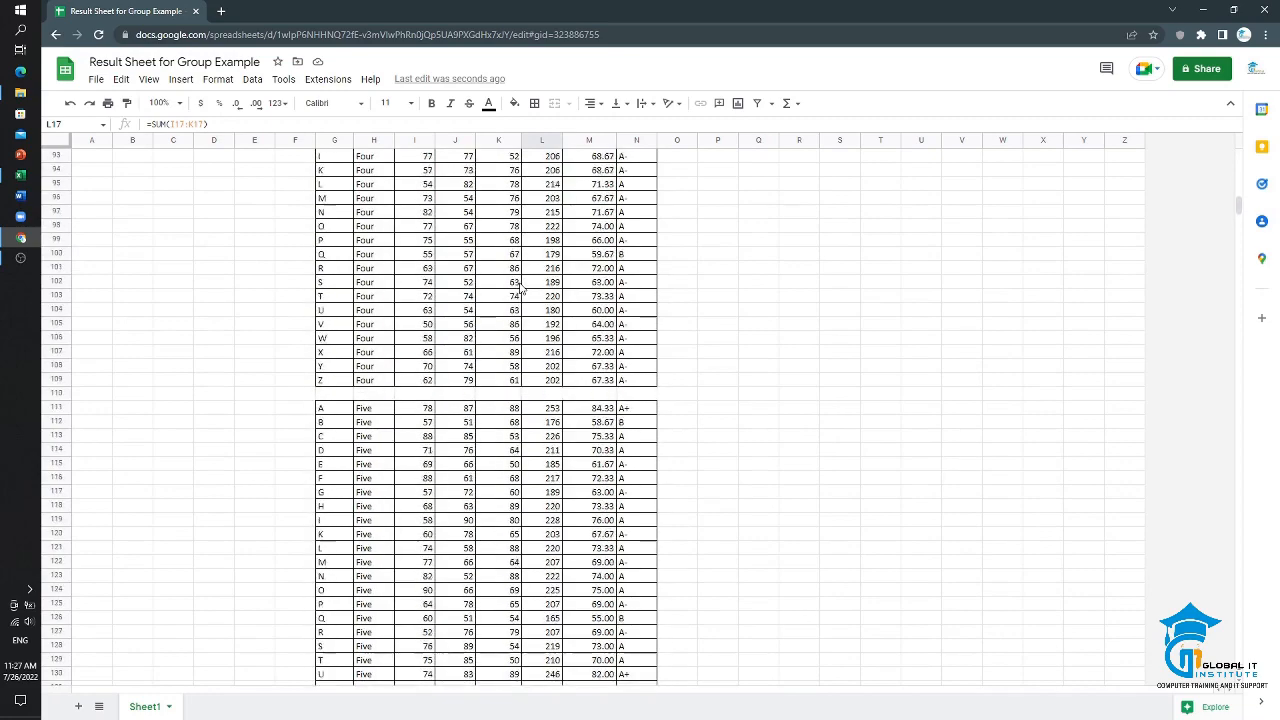
scroll(520, 290, "up", 13)
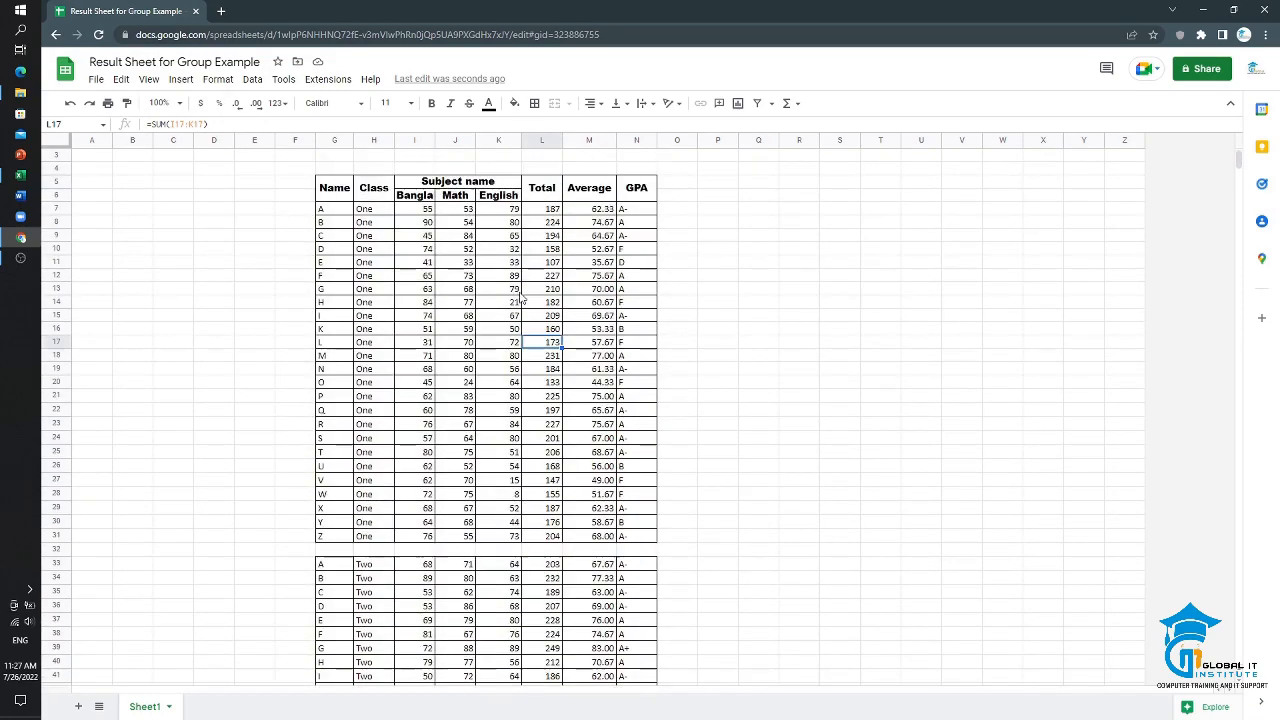
scroll(525, 320, "down", 20)
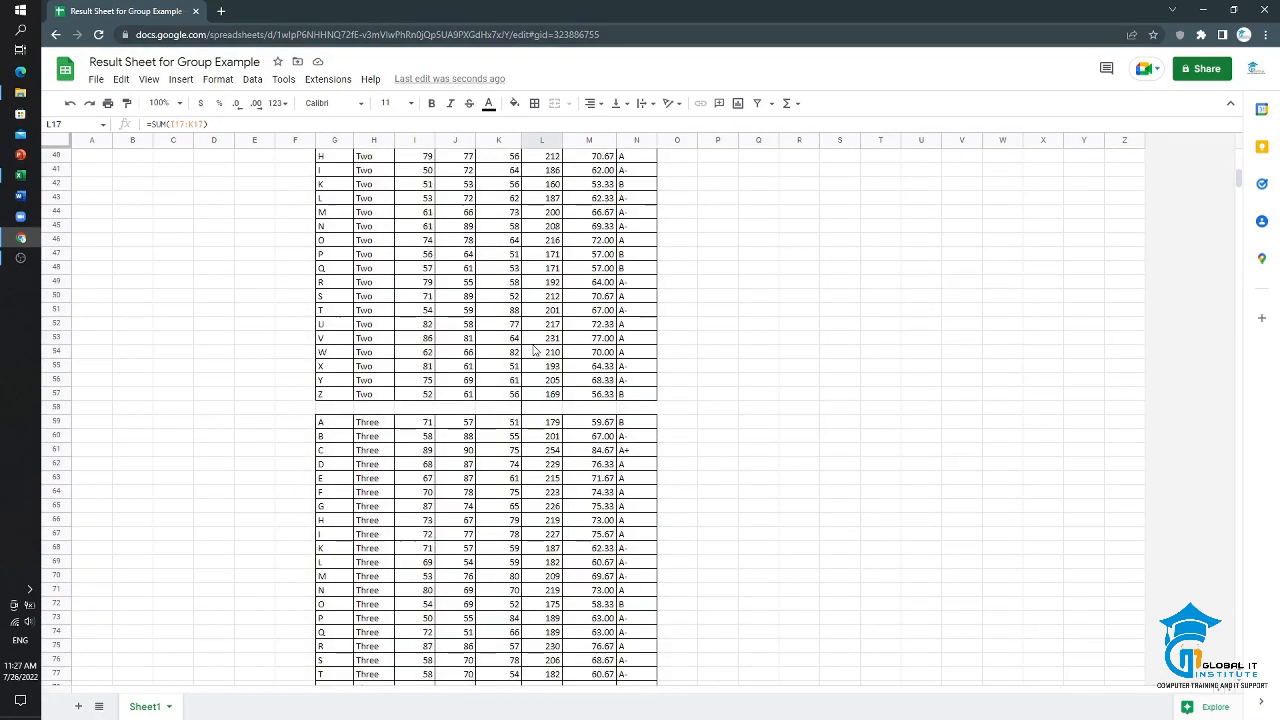
scroll(537, 372, "down", 5)
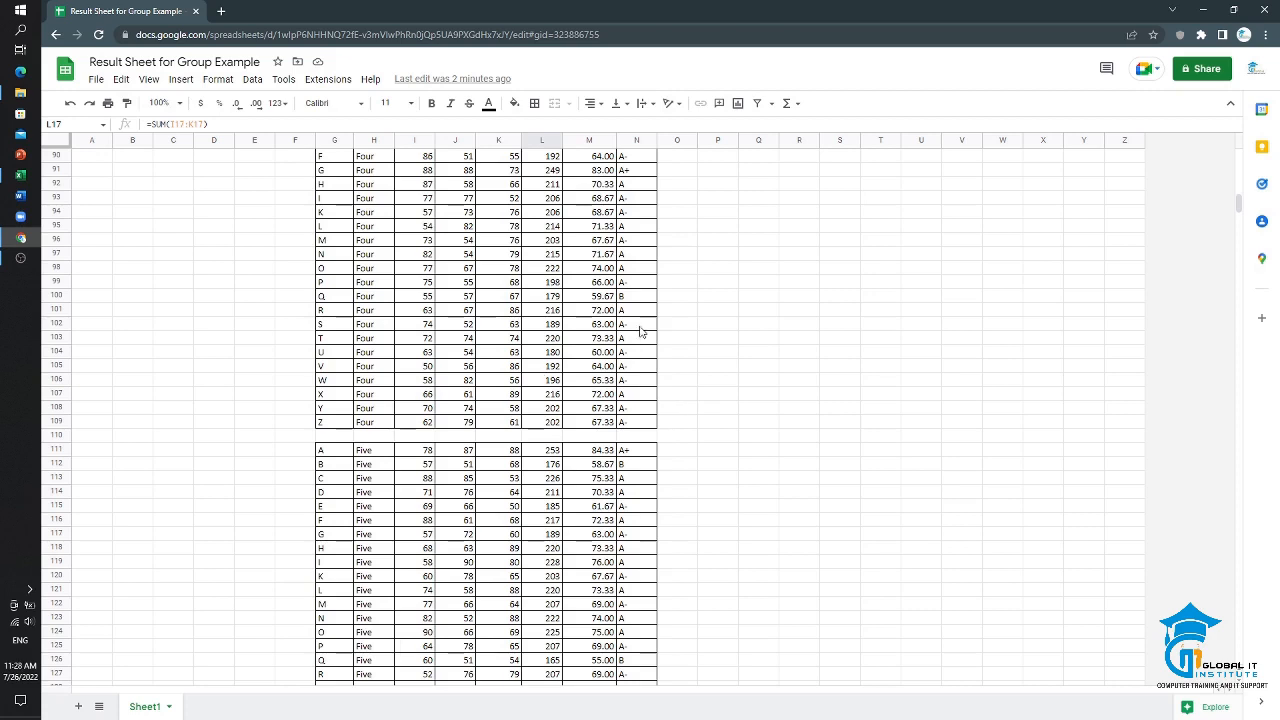
scroll(548, 352, "up", 20)
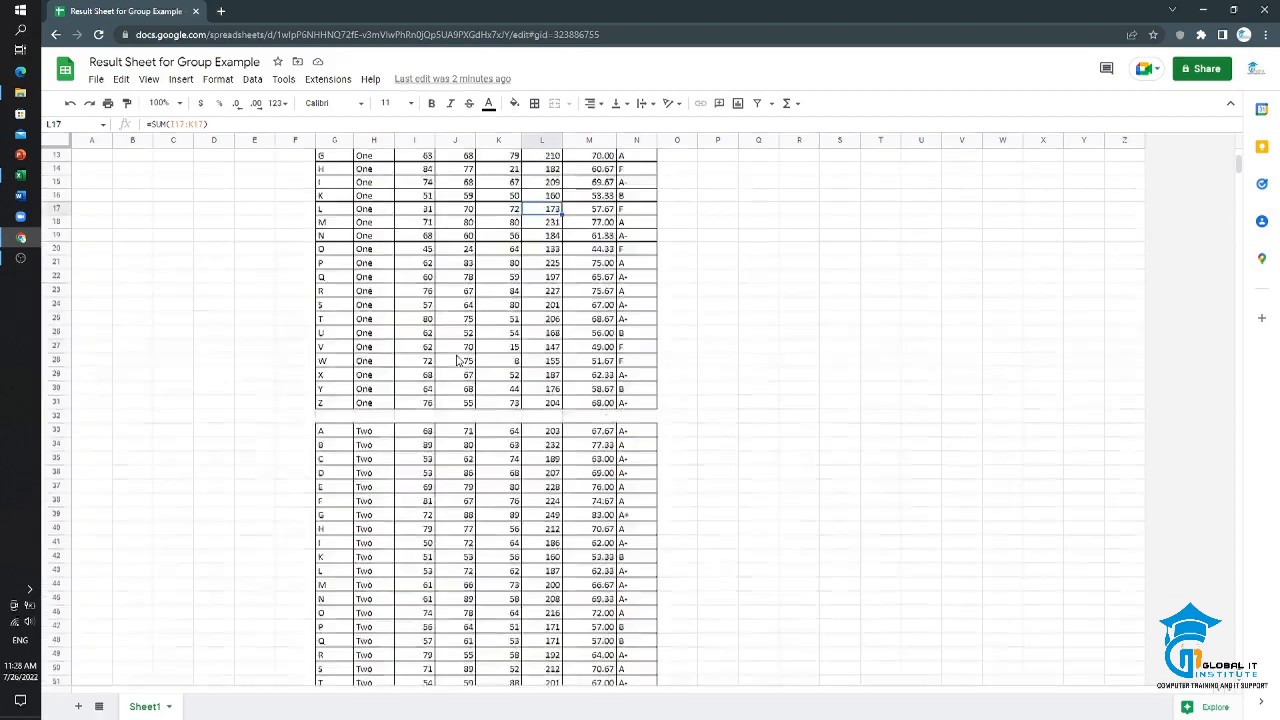
scroll(459, 360, "up", 4)
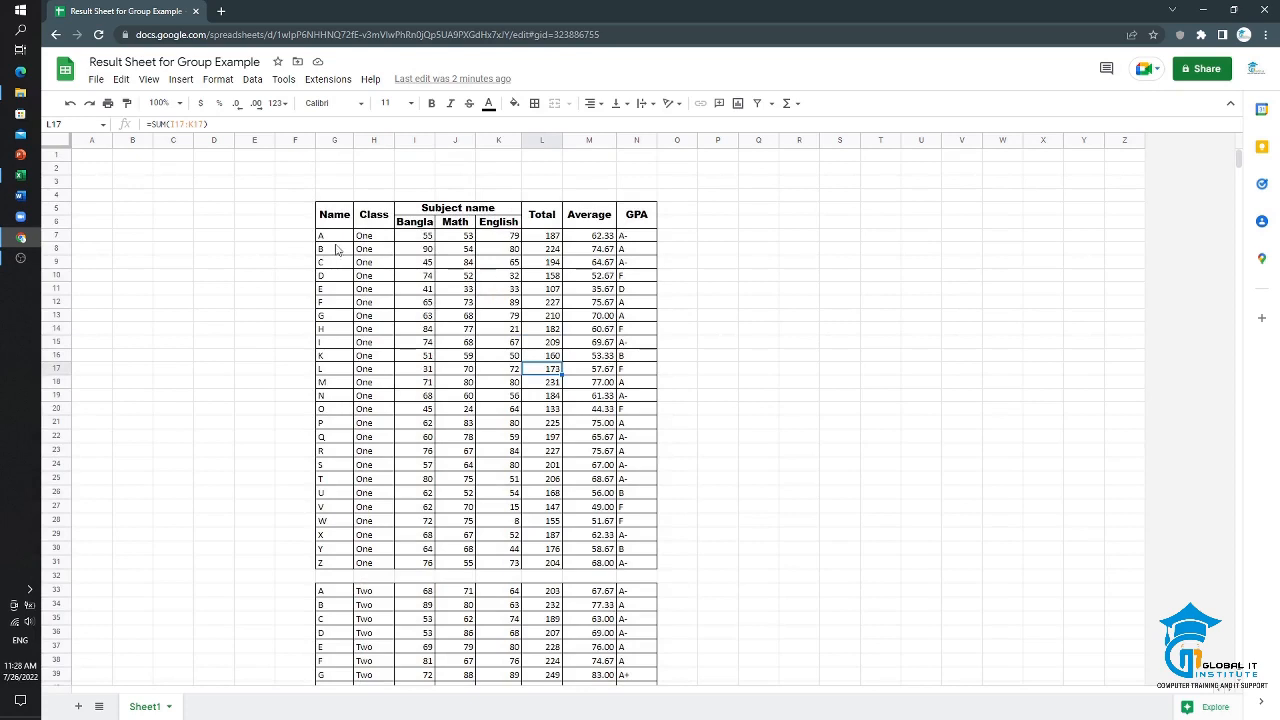
Step: Group the class One result rows 7–31
left_click_drag(330, 238, 604, 545)
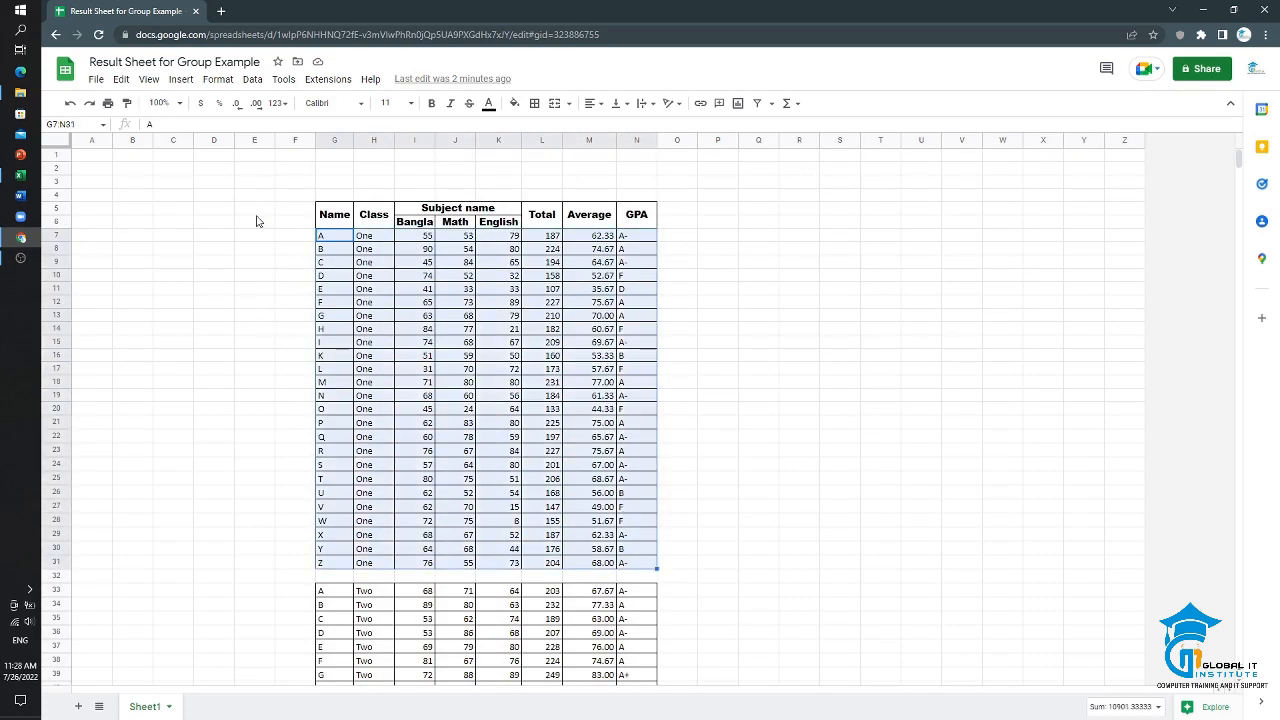
left_click(121, 80)
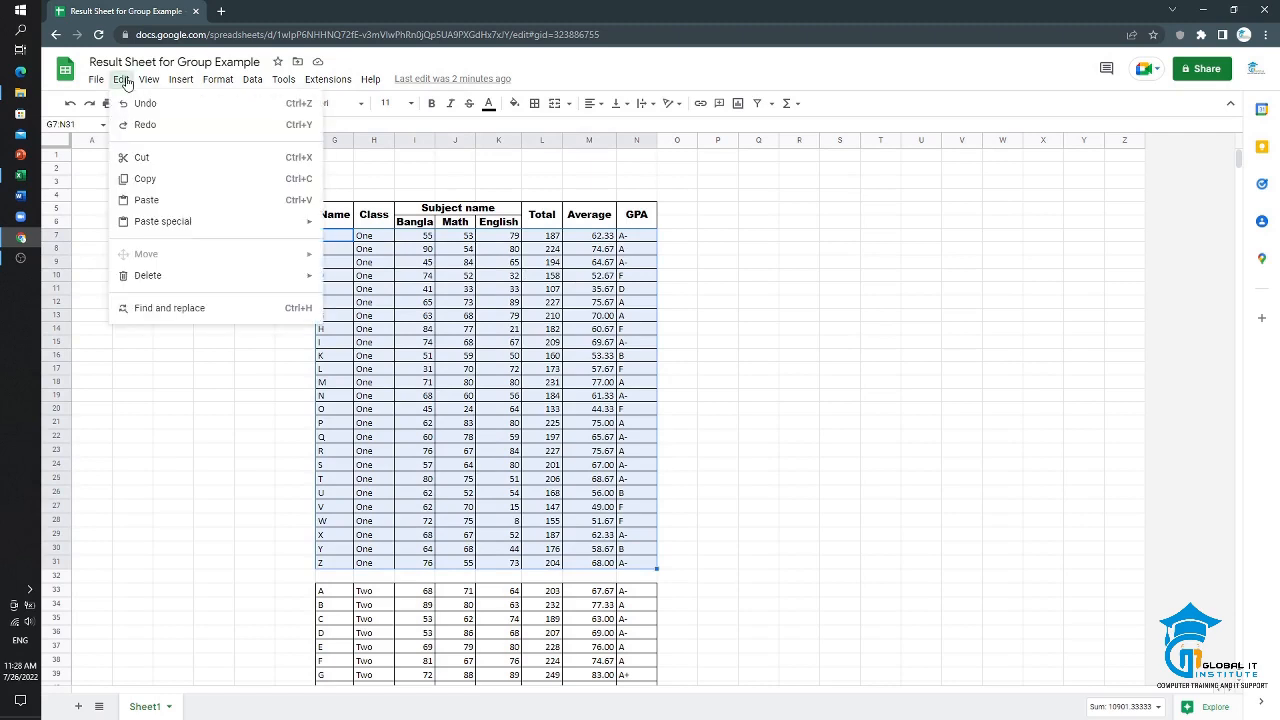
left_click(154, 83)
left_click(154, 83)
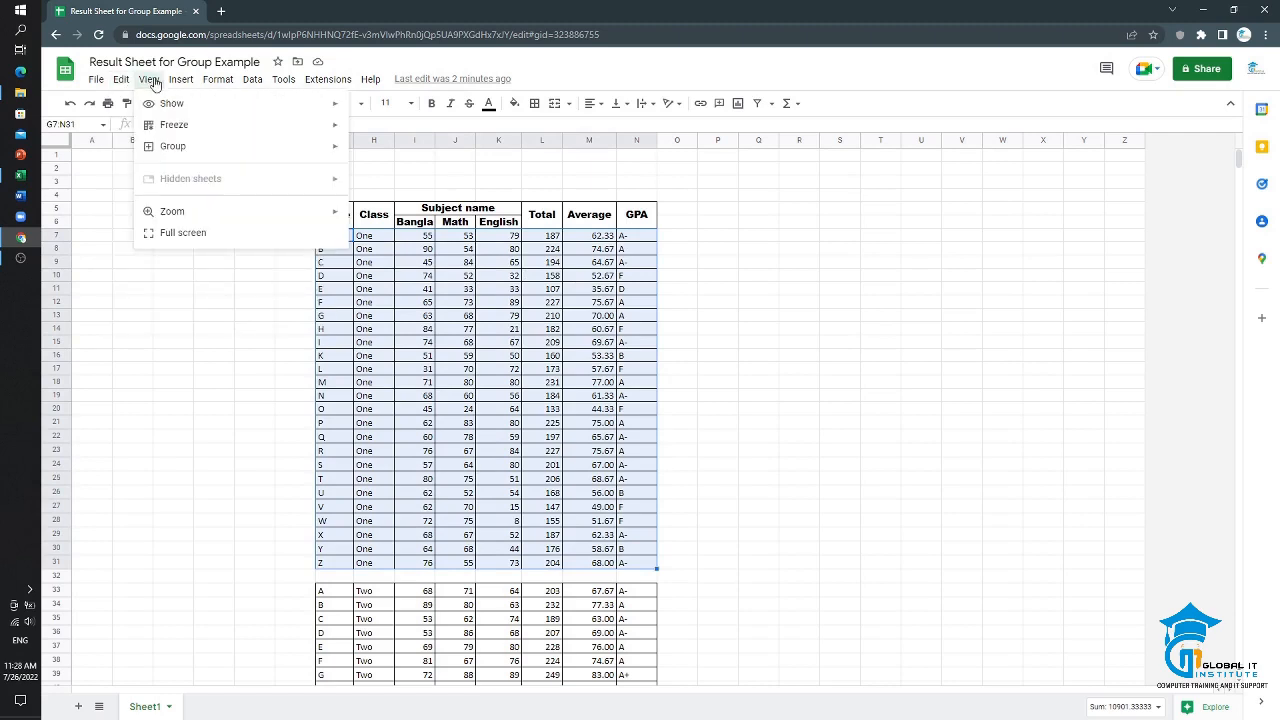
mouse_move(192, 158)
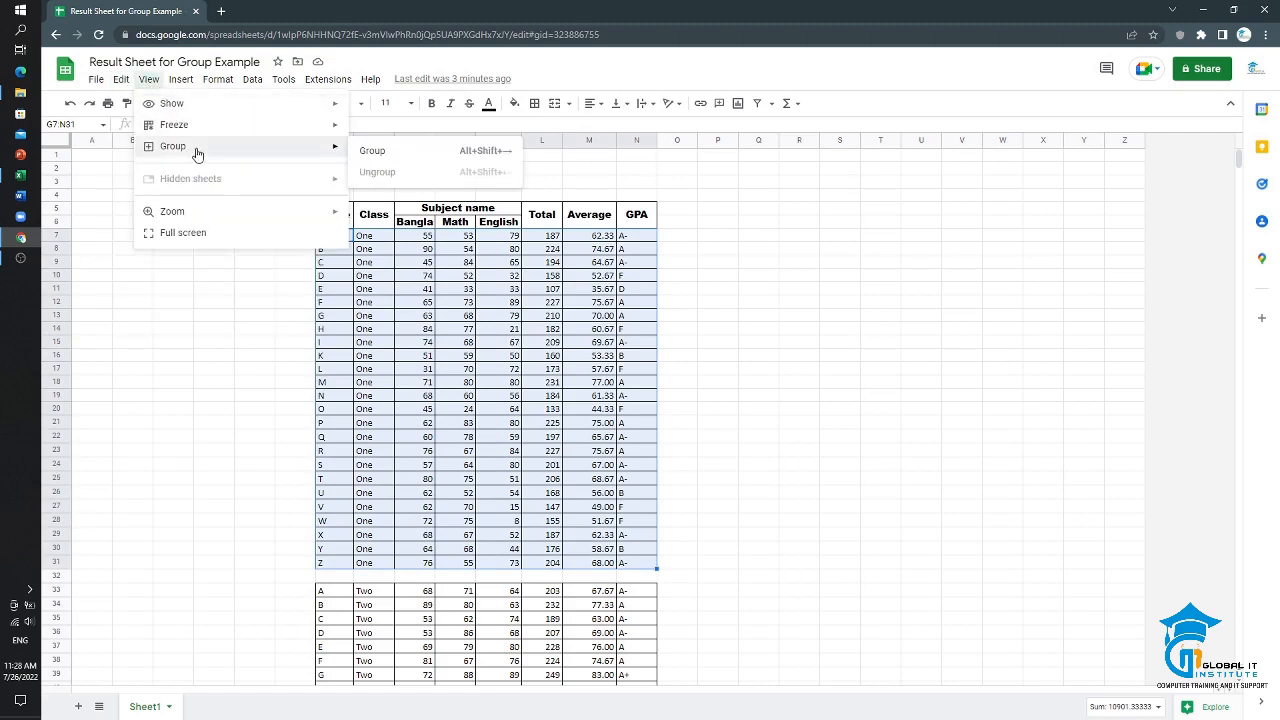
left_click(395, 158)
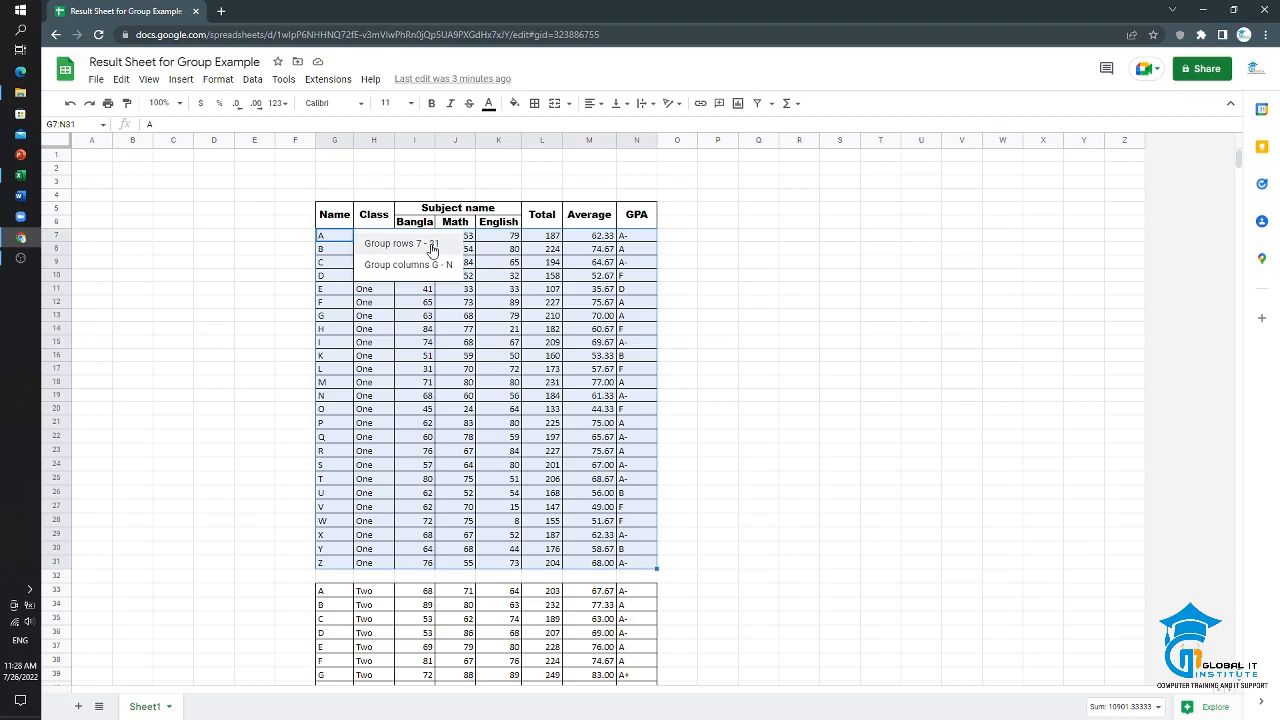
left_click(432, 246)
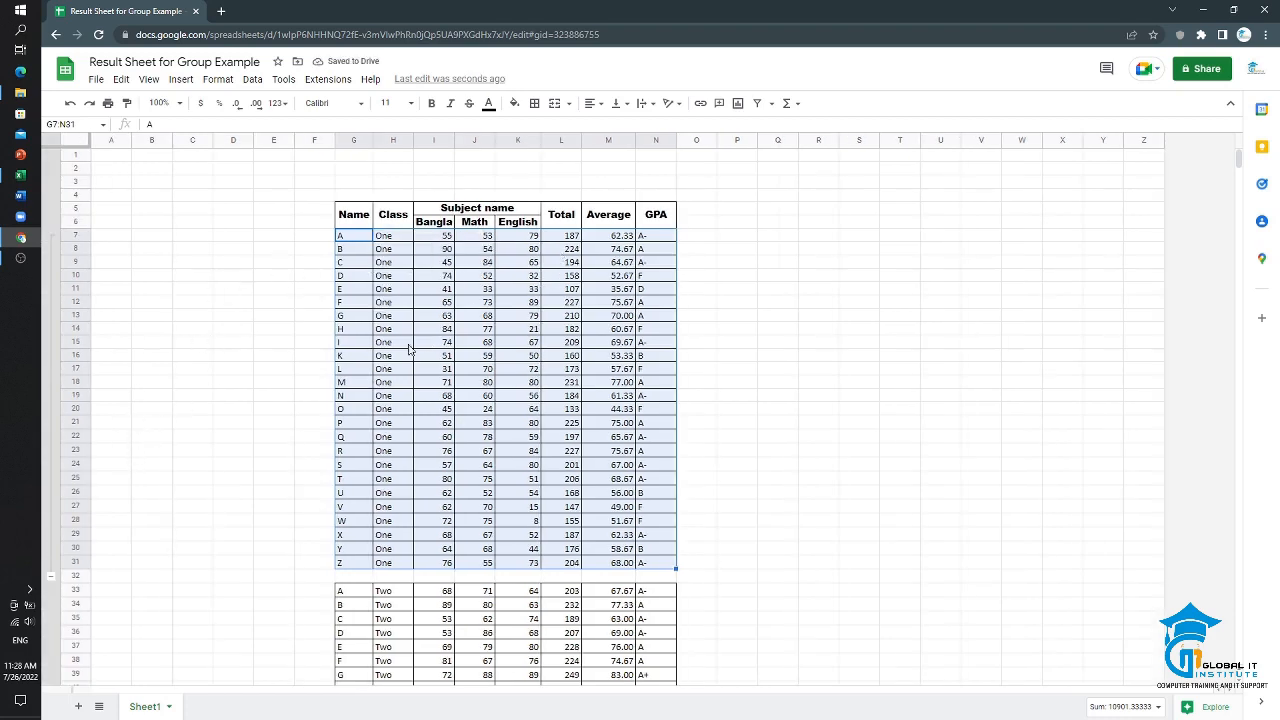
Step: Group the class Two result rows 33–57
scroll(385, 366, "down", 8)
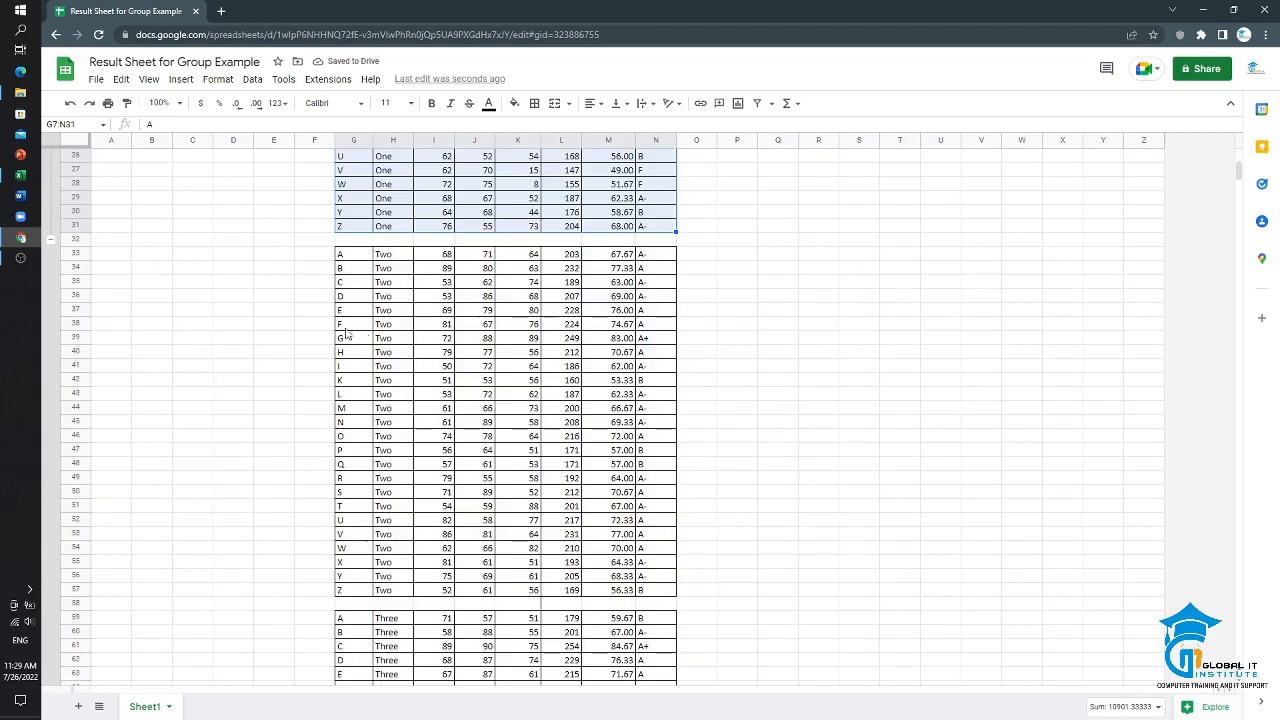
left_click(352, 258)
left_click_drag(372, 272, 653, 590)
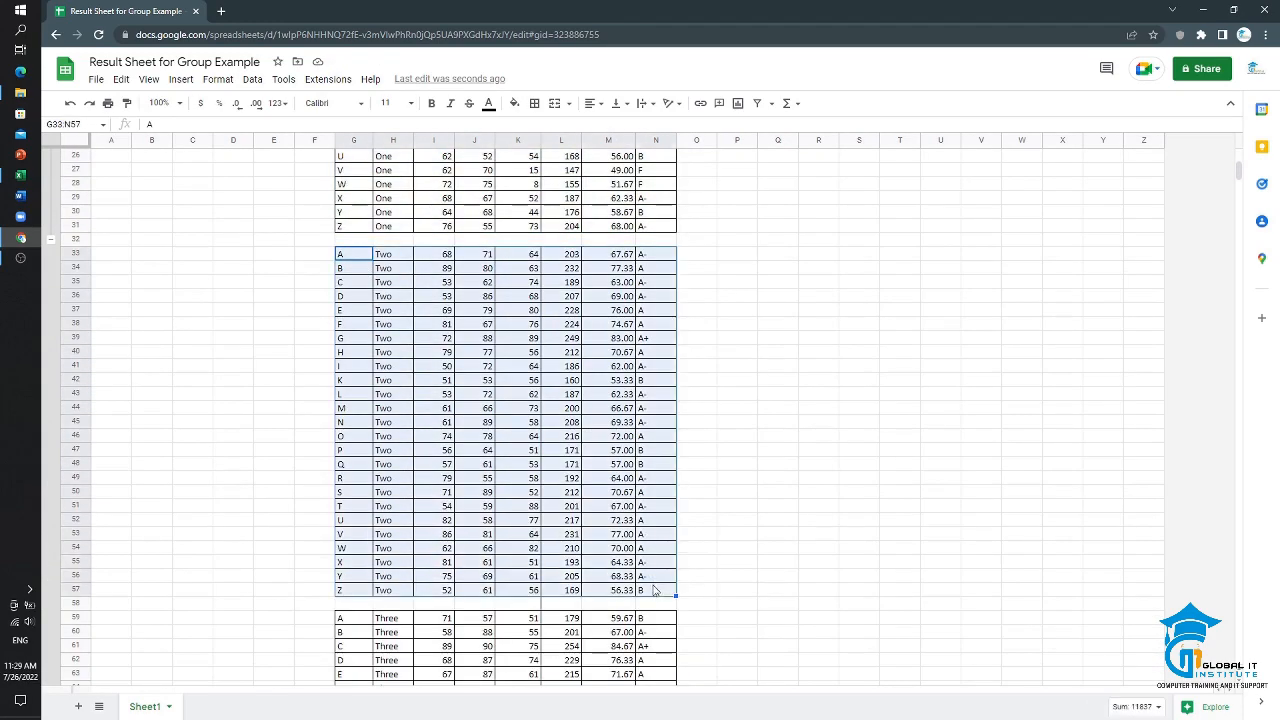
left_click(148, 79)
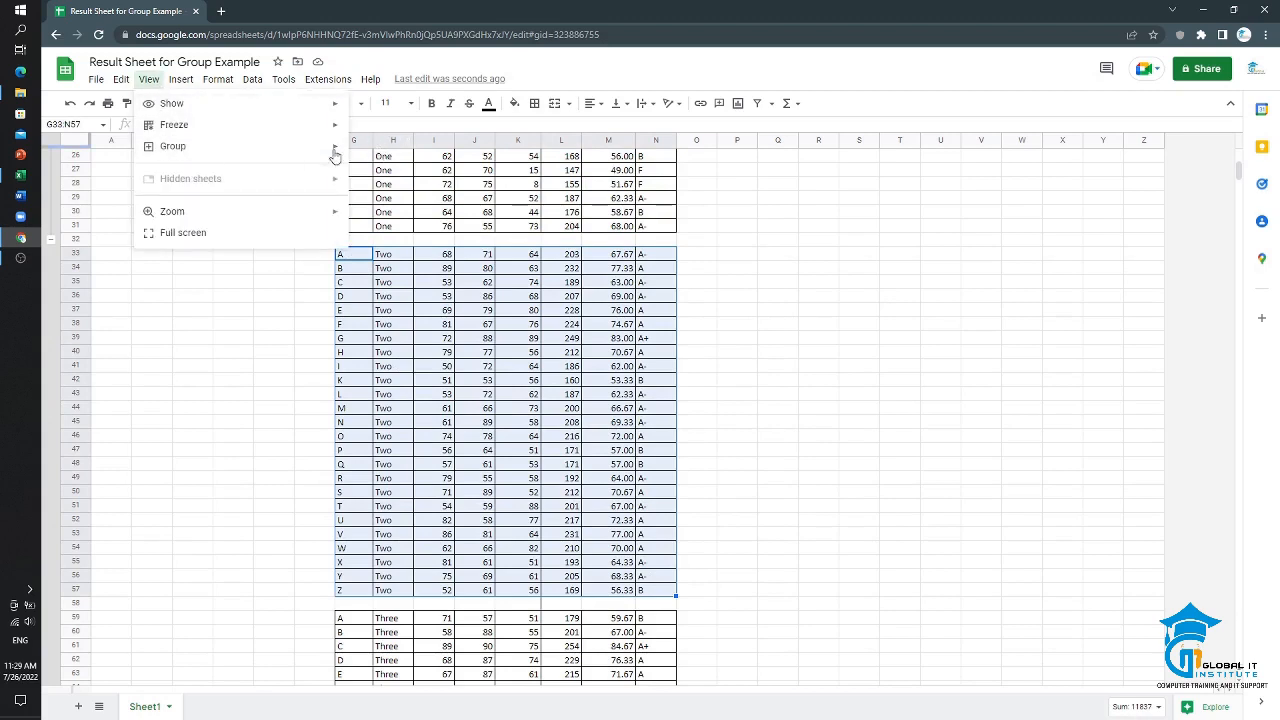
mouse_move(318, 150)
left_click(394, 150)
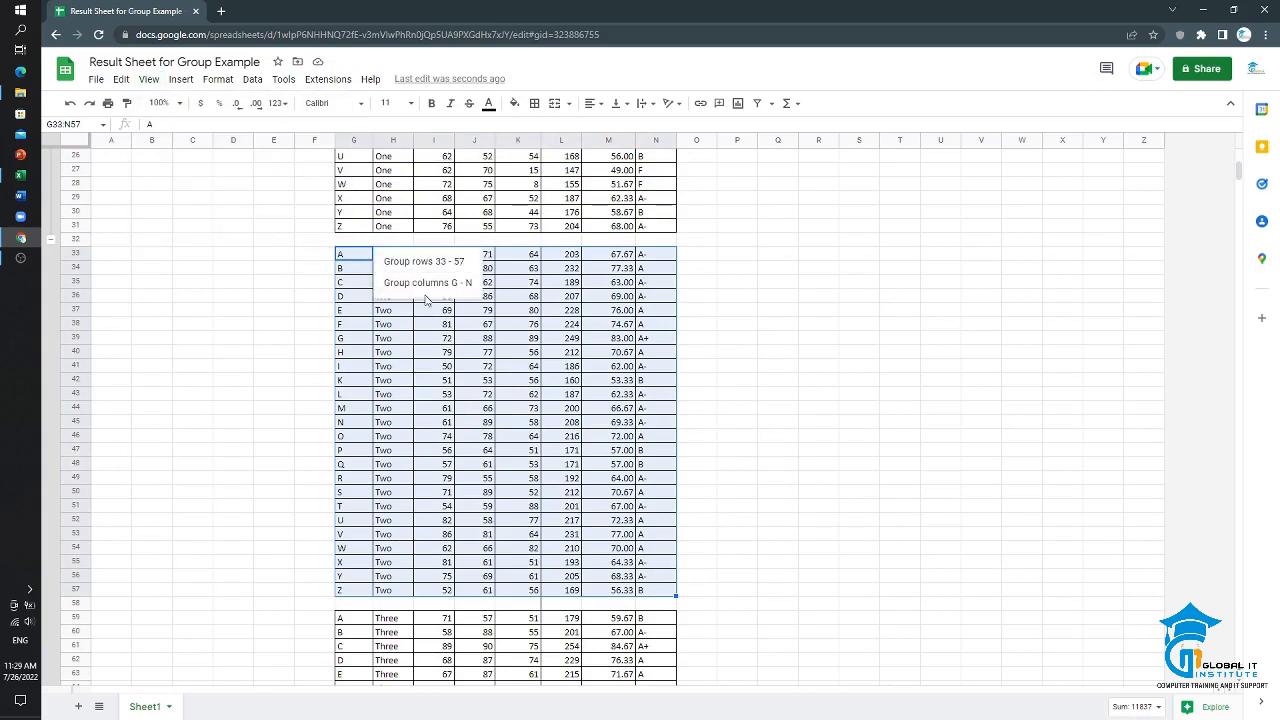
left_click(424, 262)
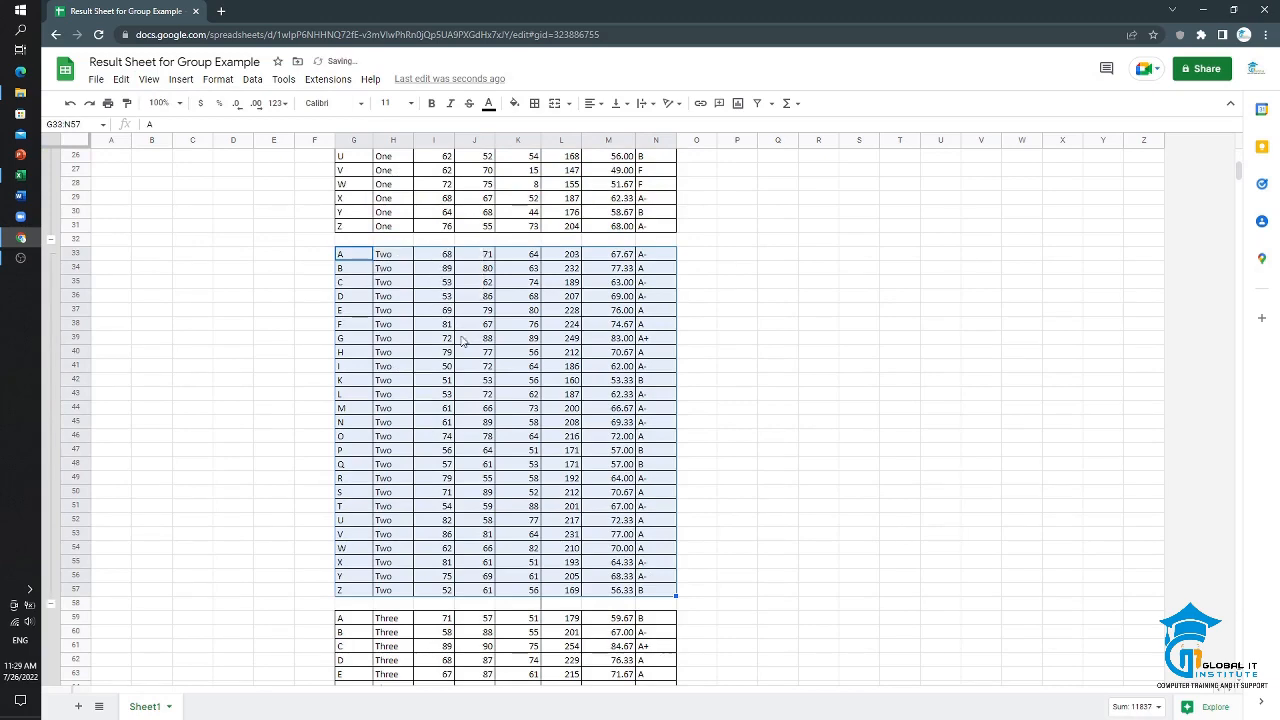
Step: Group the class Three result rows 59–83
scroll(400, 285, "down", 5)
left_click(390, 278)
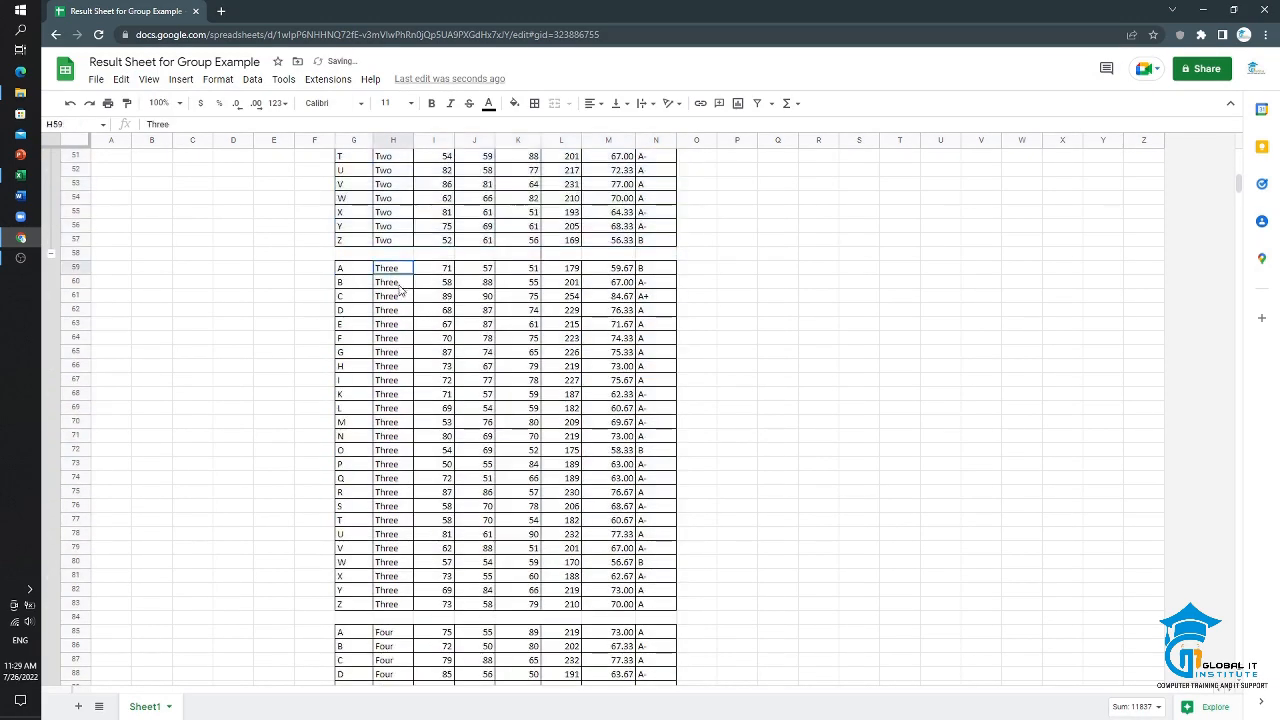
left_click_drag(350, 268, 660, 604)
left_click(149, 79)
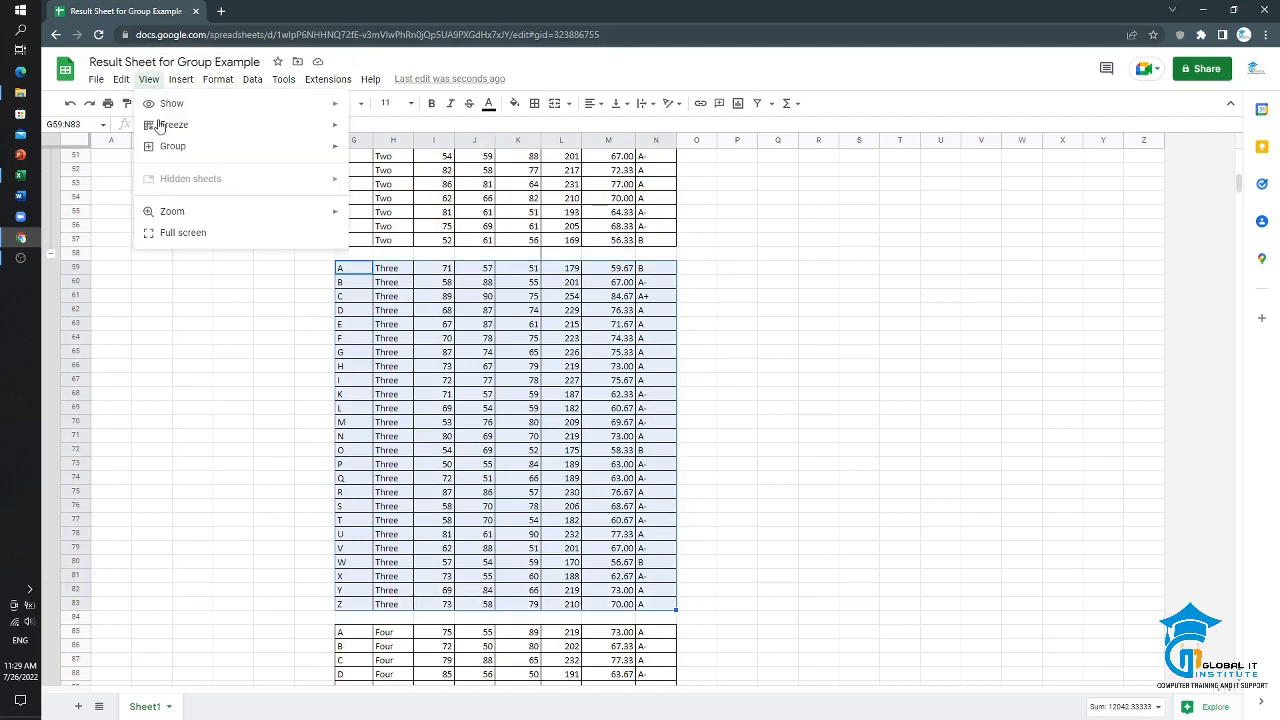
mouse_move(172, 148)
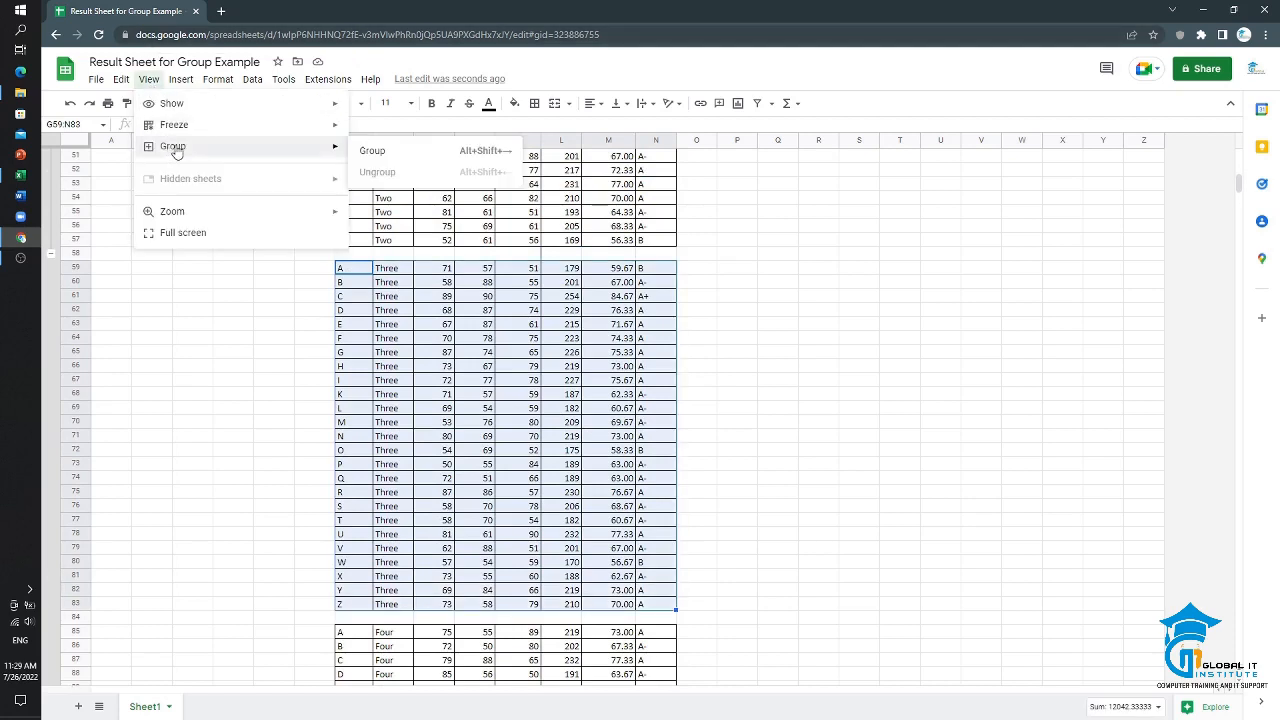
left_click(420, 160)
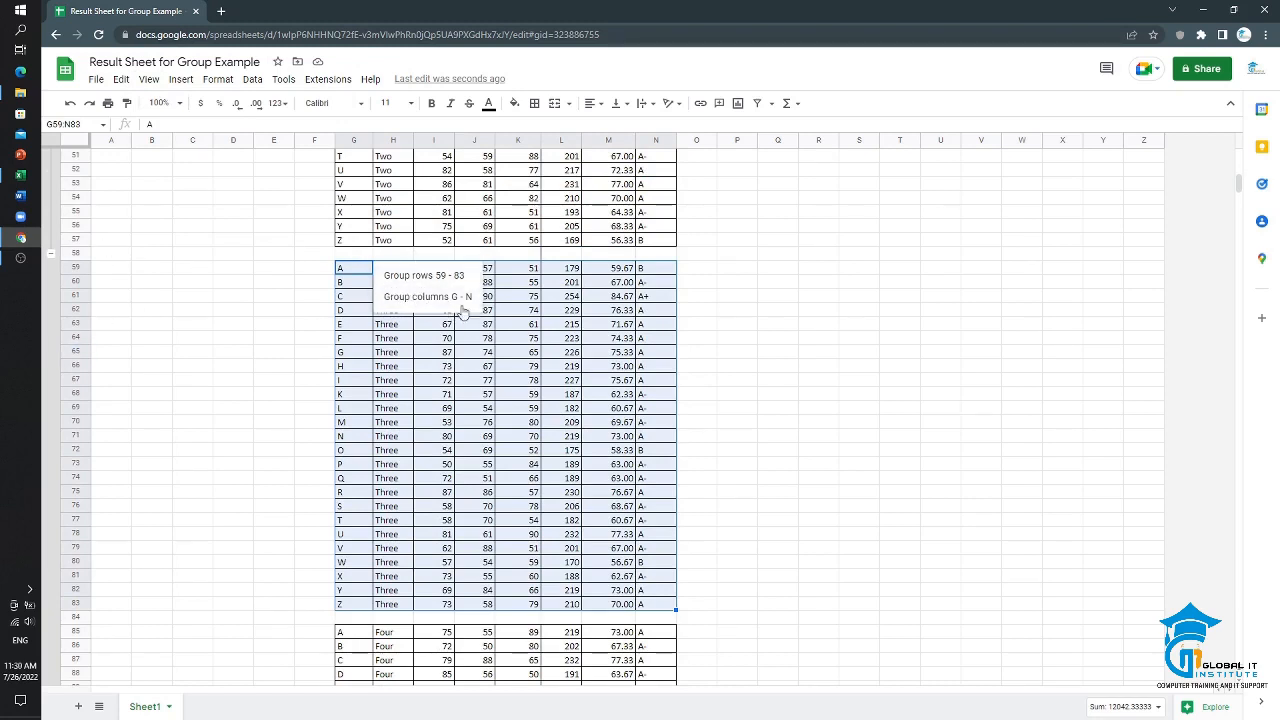
left_click(437, 283)
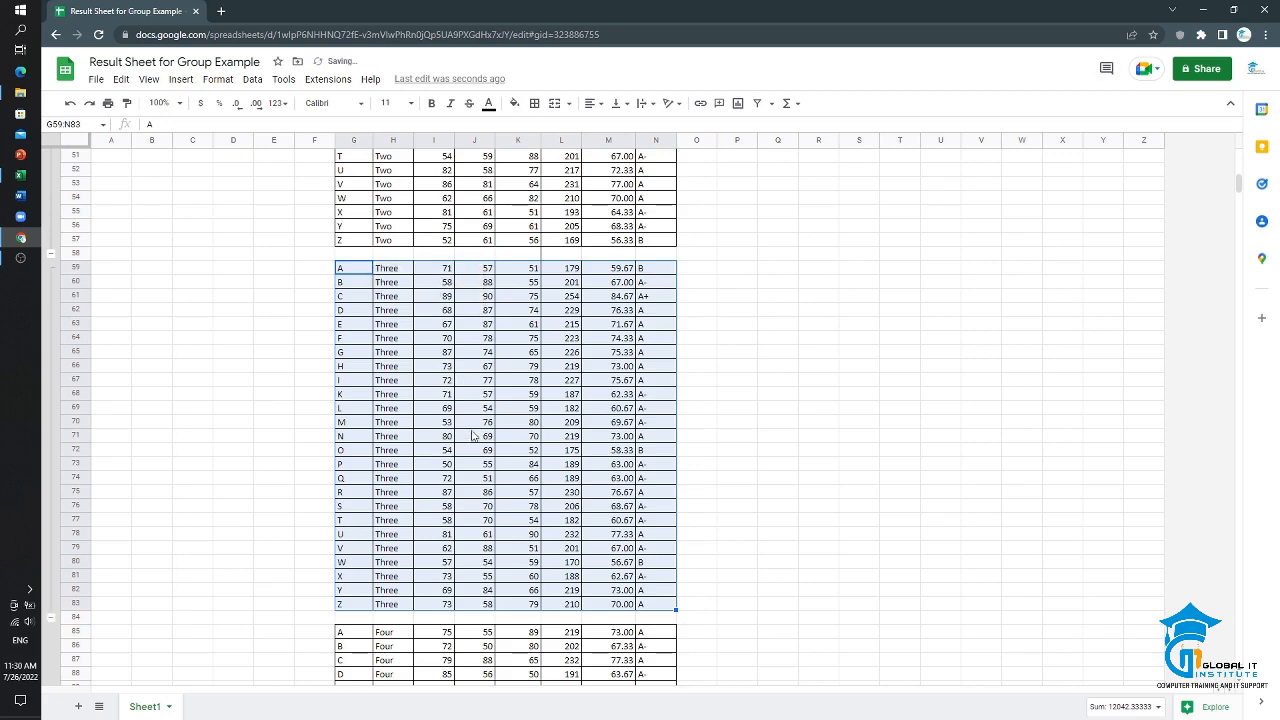
Step: Group the class Four result rows 85–109
scroll(470, 421, "down", 2)
scroll(470, 421, "down", 3)
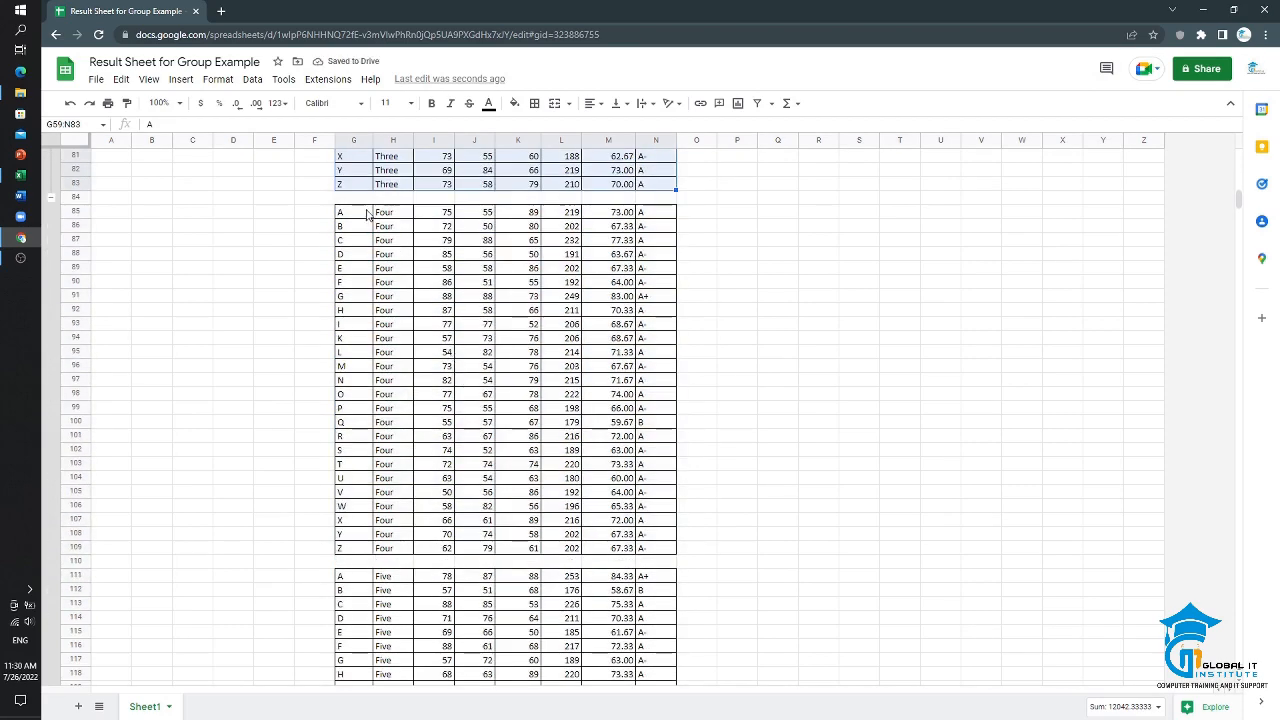
left_click_drag(354, 214, 663, 543)
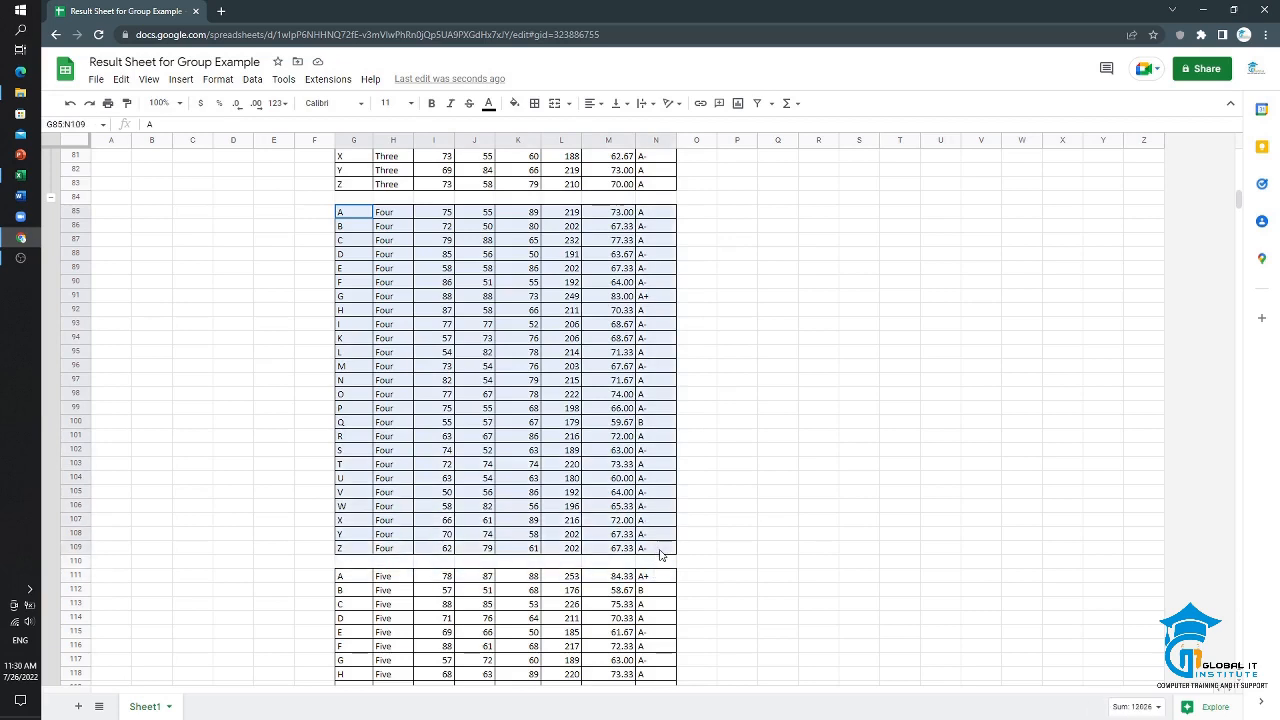
left_click(150, 80)
mouse_move(200, 148)
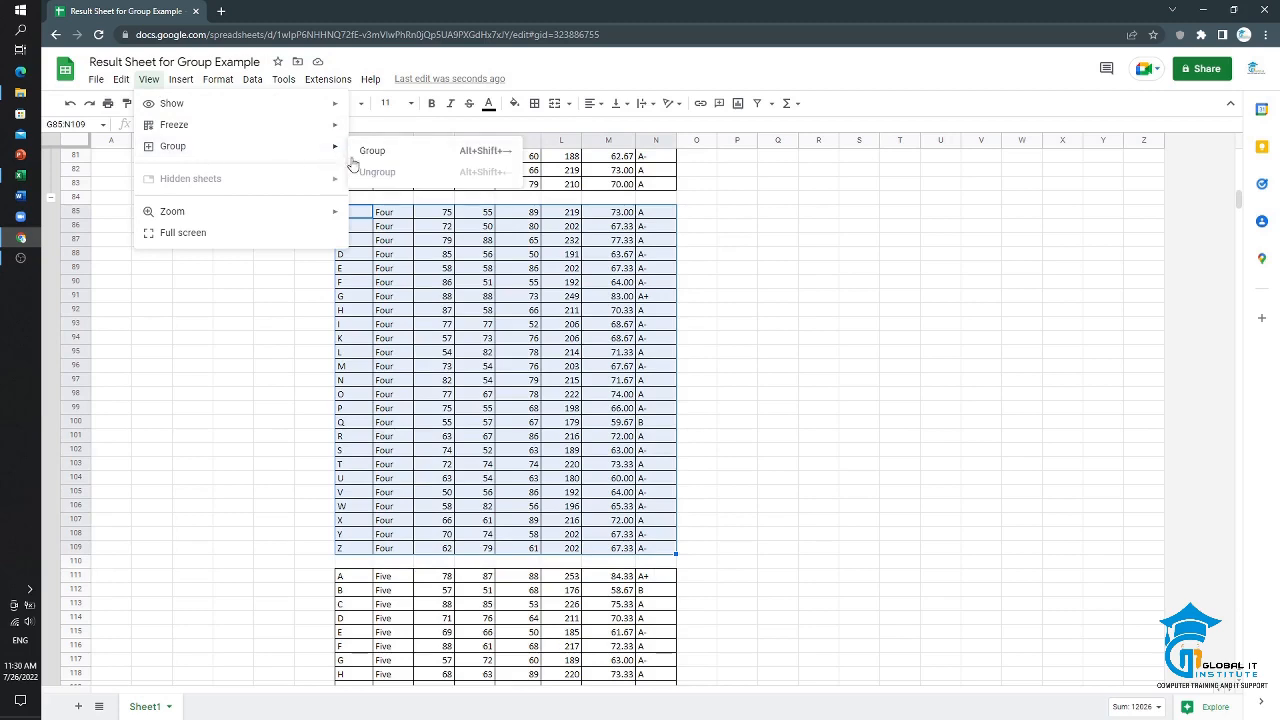
left_click(430, 151)
scroll(506, 488, "down", 5)
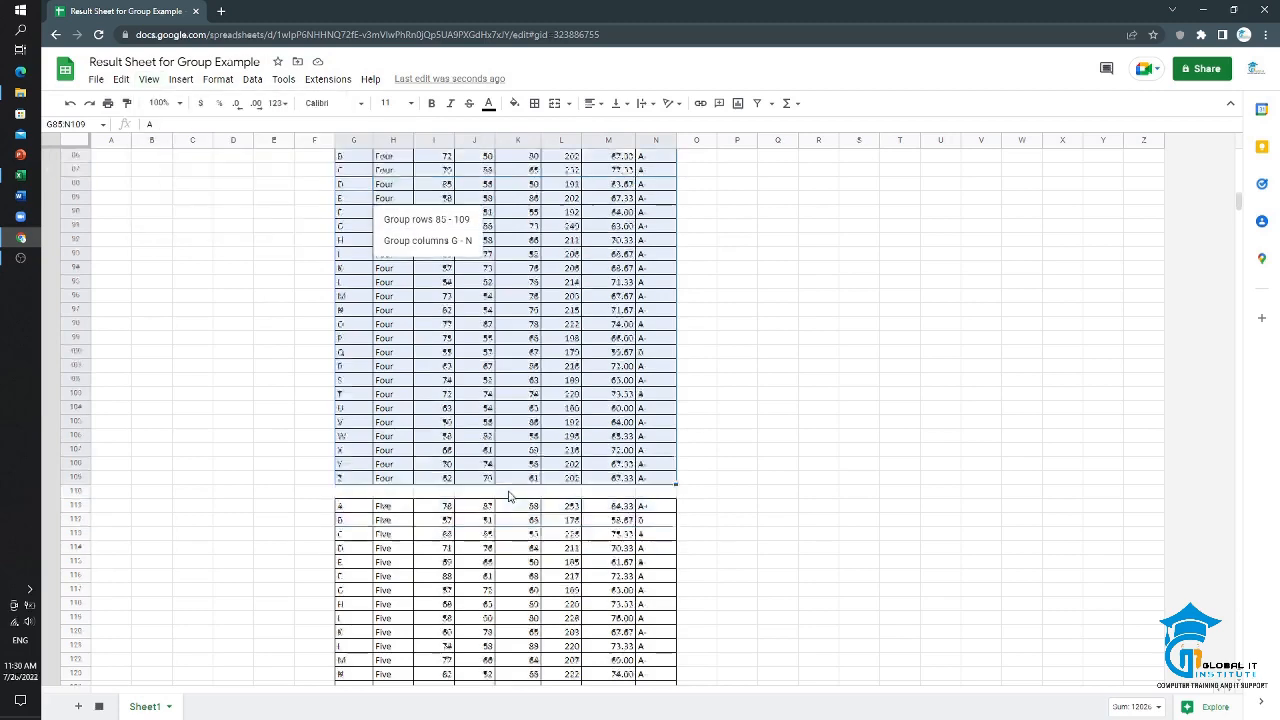
left_click(434, 221)
Step: Group the class Five result rows 111–135
left_click_drag(355, 226, 648, 563)
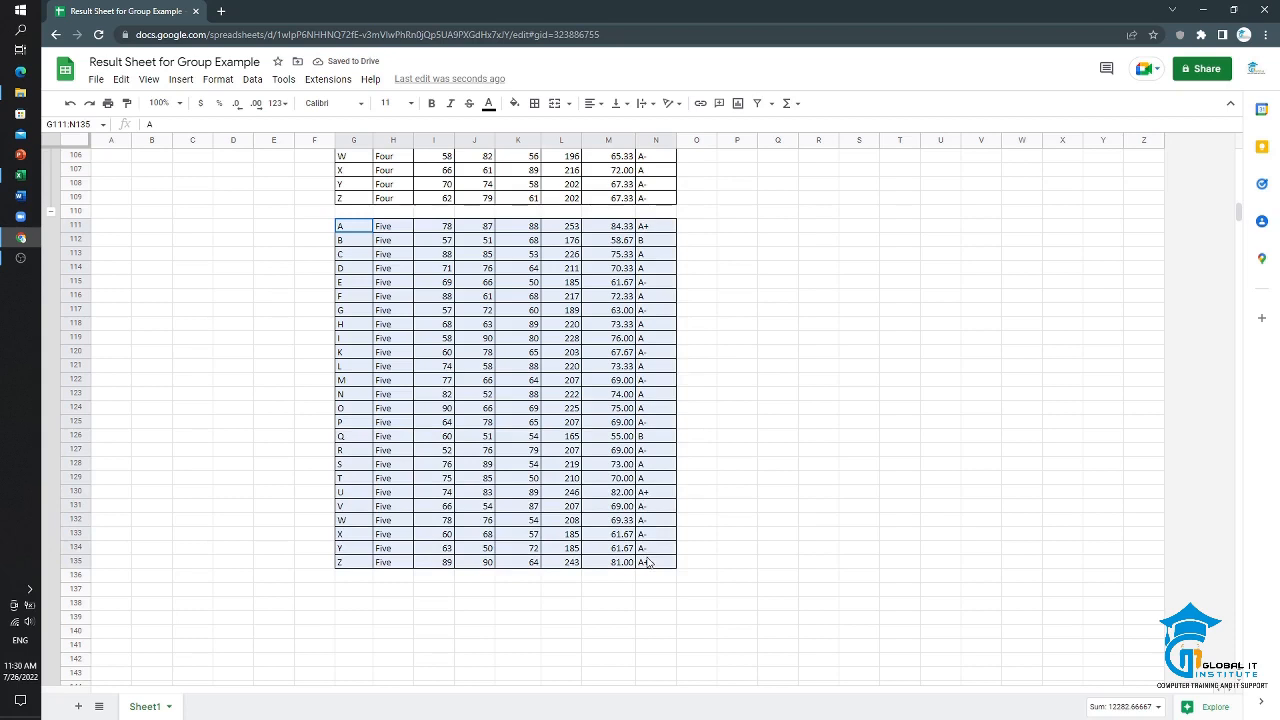
left_click(148, 79)
mouse_move(174, 149)
left_click(420, 150)
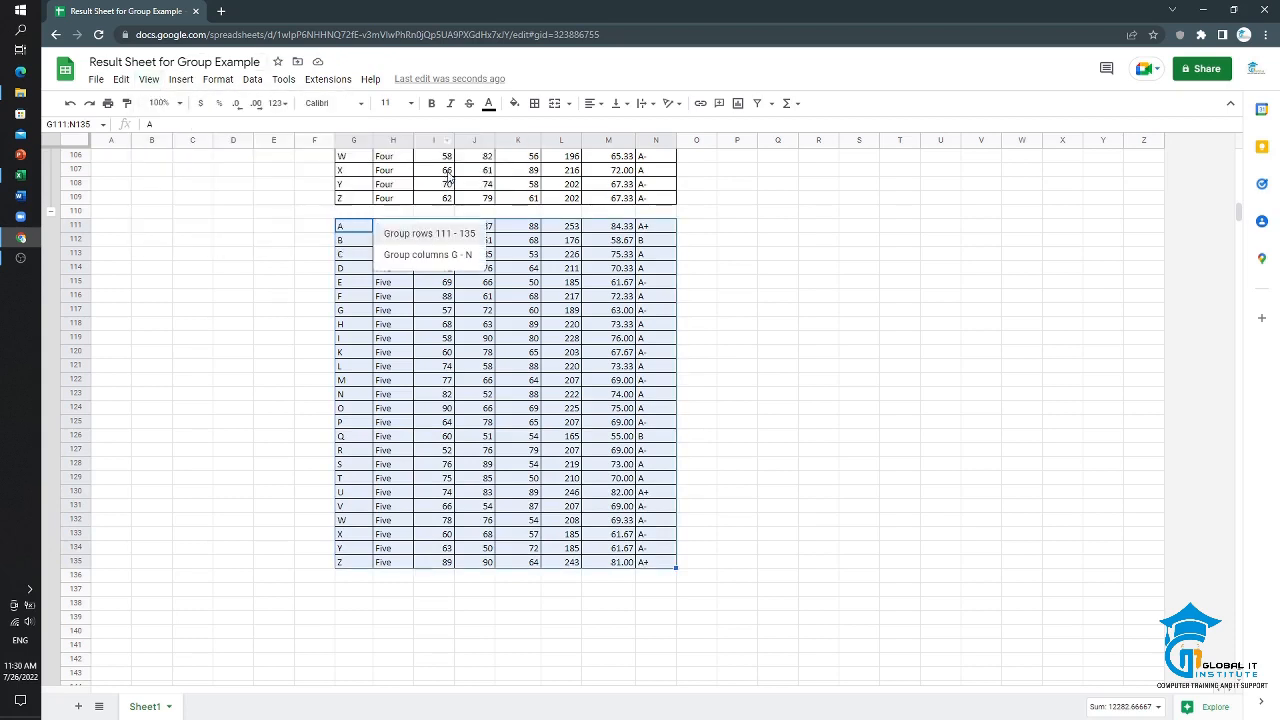
left_click(422, 240)
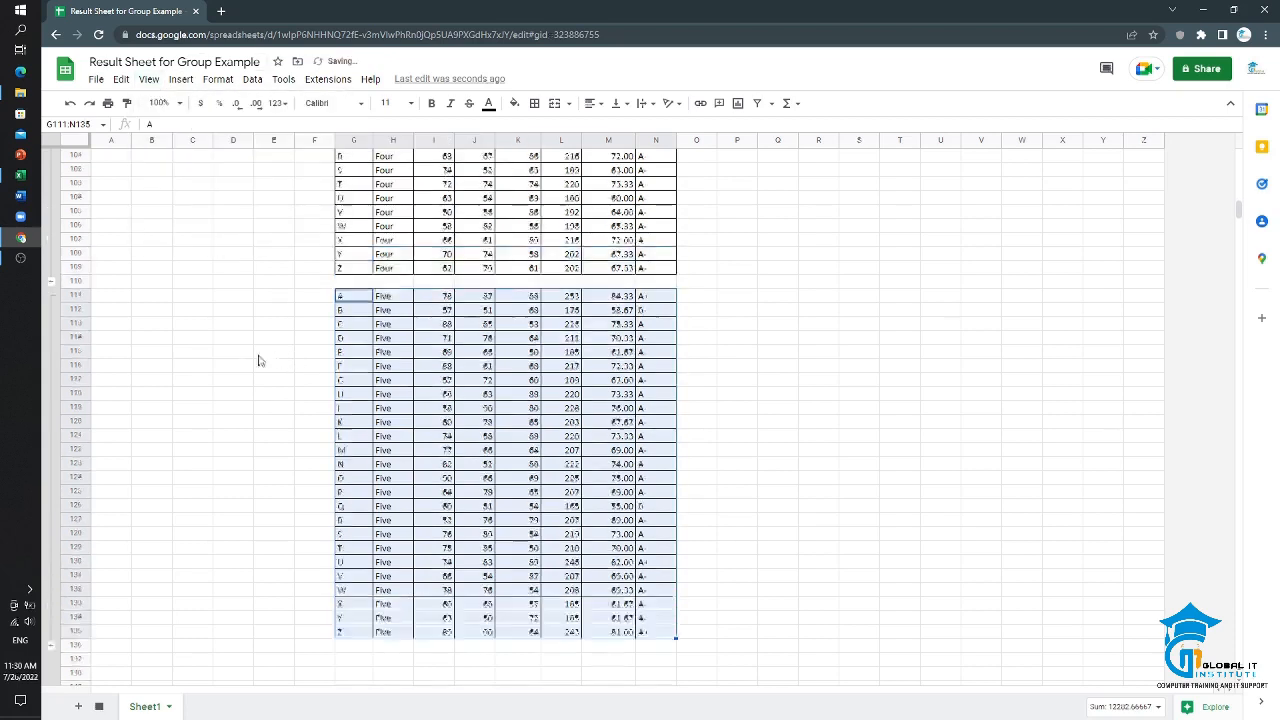
Step: Collapse all five class row groups, from class Five up to class One, leaving only the table header above them
scroll(290, 362, "up", 3)
scroll(57, 401, "down", 7)
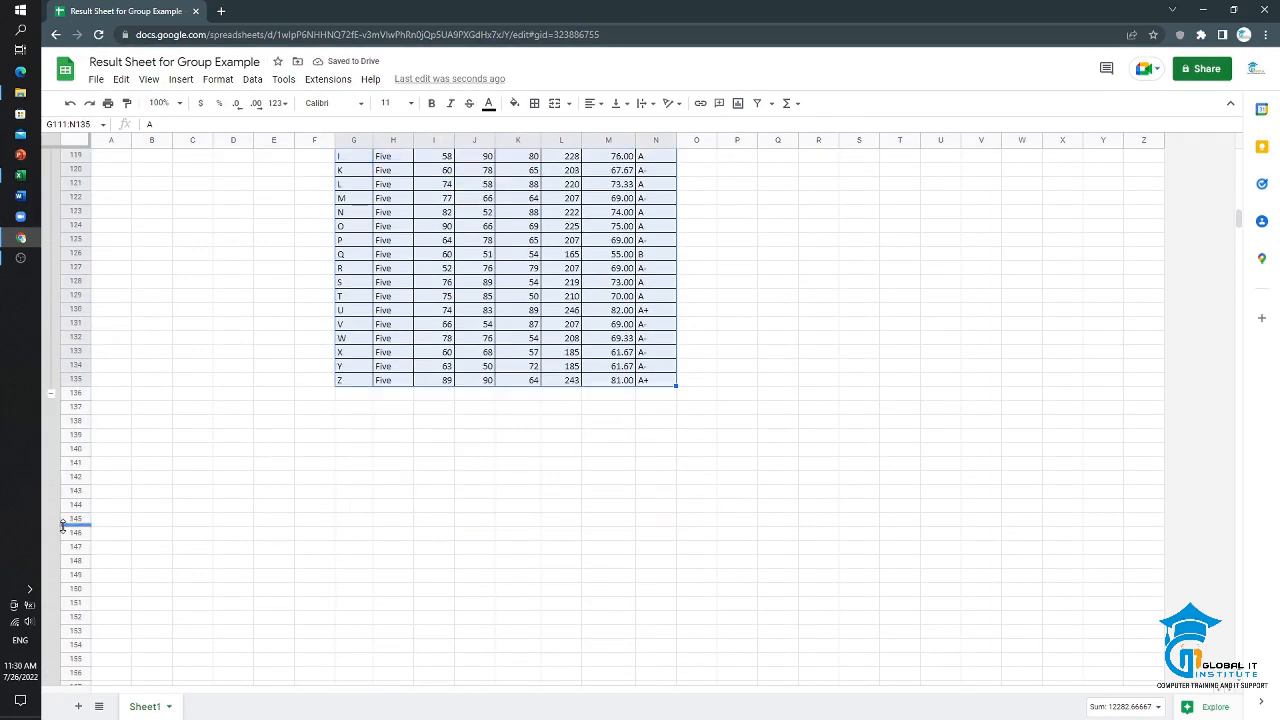
left_click(51, 395)
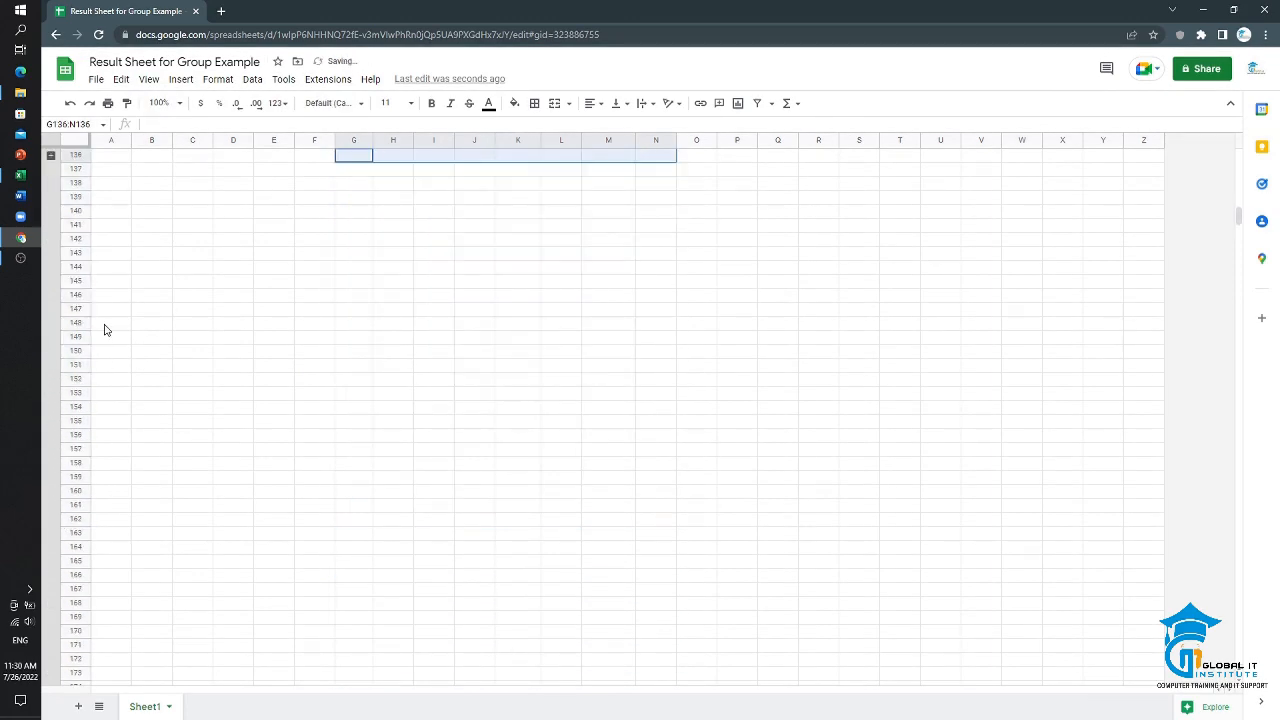
scroll(106, 326, "up", 9)
left_click(51, 519)
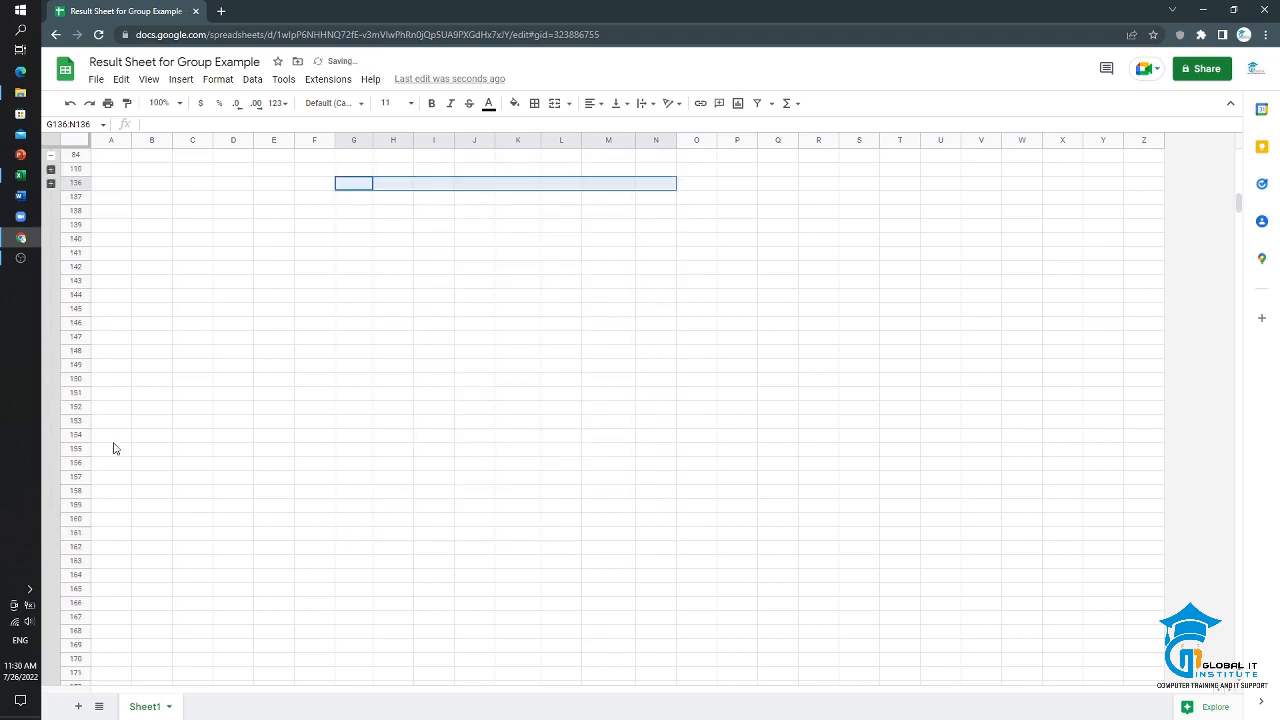
scroll(113, 440, "up", 7)
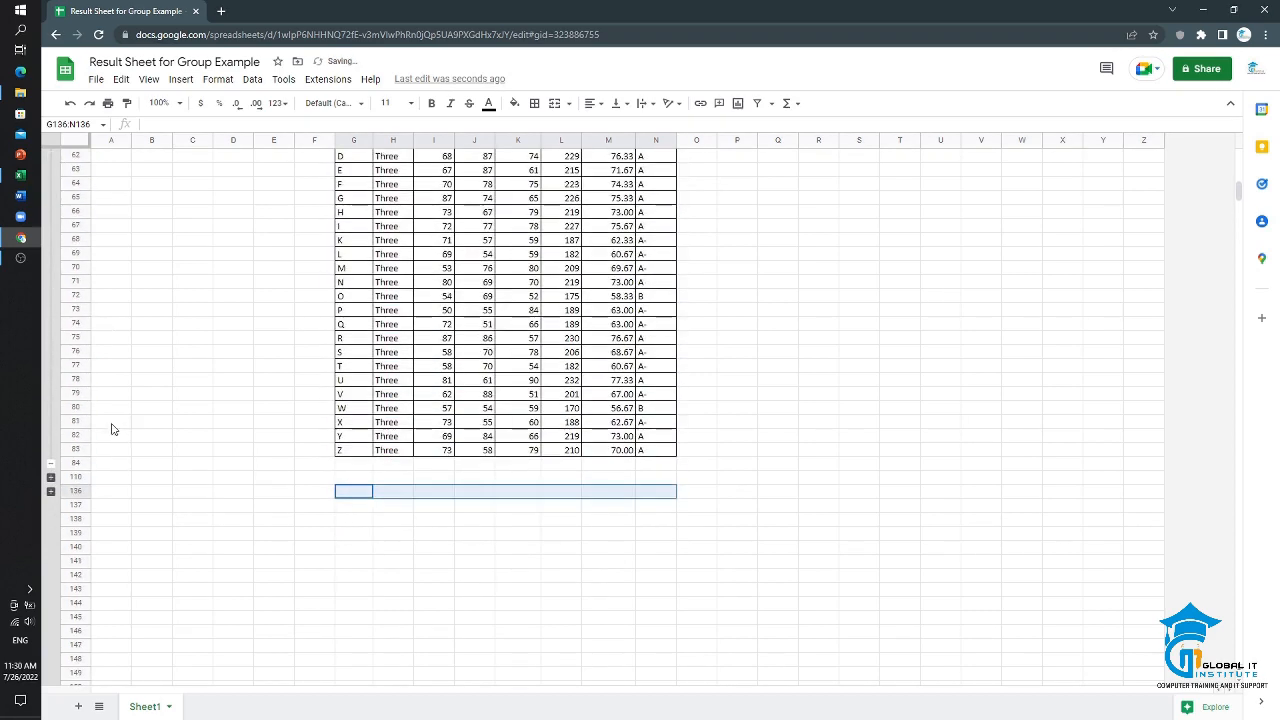
left_click(51, 464)
scroll(100, 445, "up", 6)
left_click(51, 351)
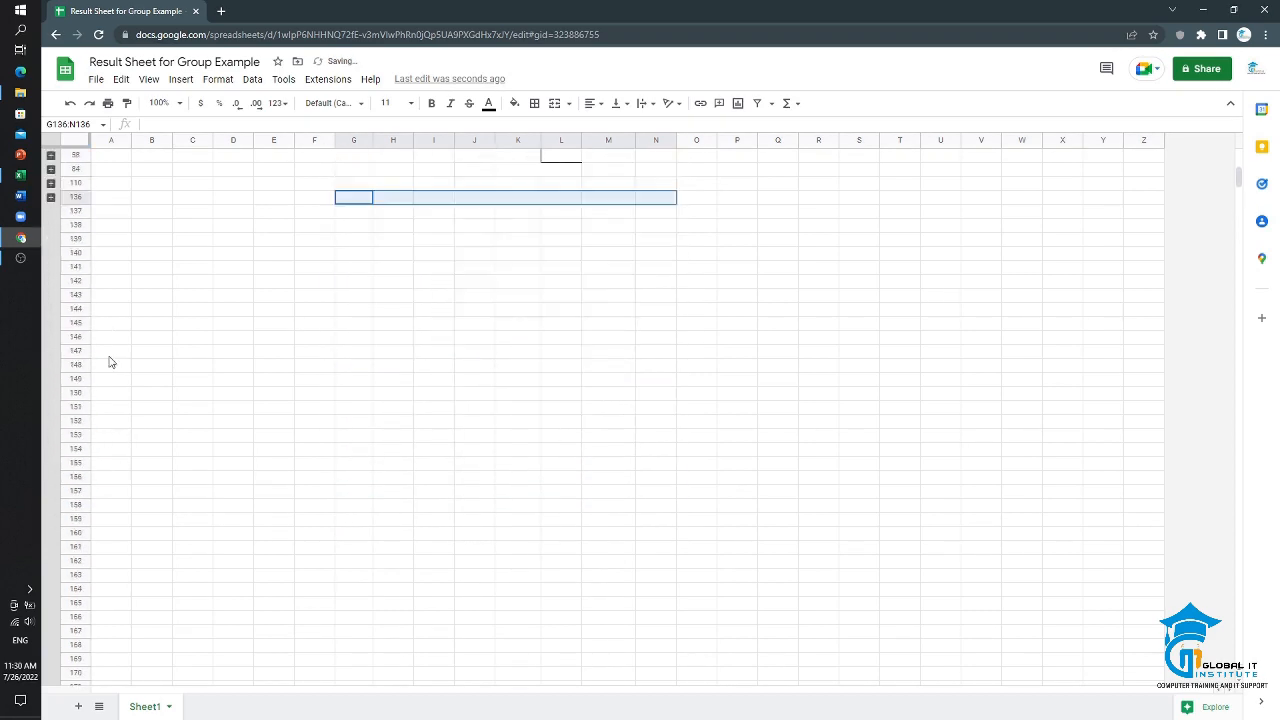
scroll(109, 360, "up", 5)
left_click(51, 310)
scroll(165, 334, "up", 3)
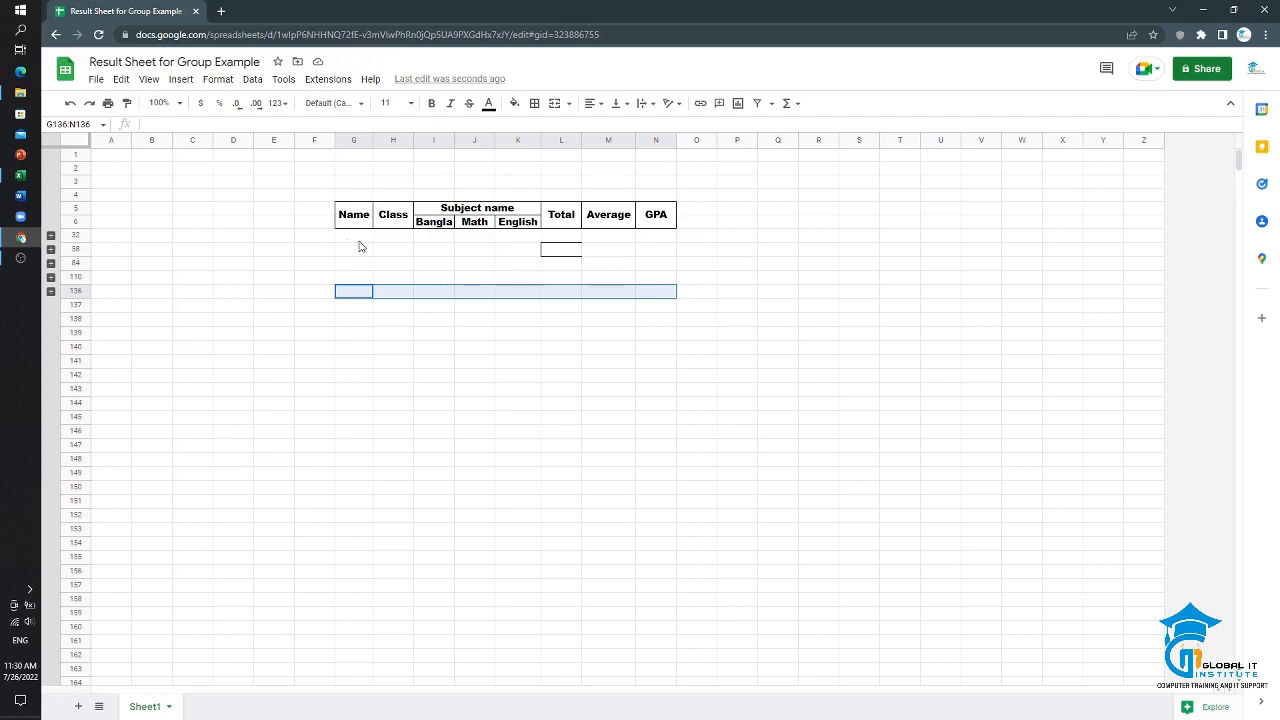
Step: Expand the class One row group, collapse it and expand it once more
left_click(50, 237)
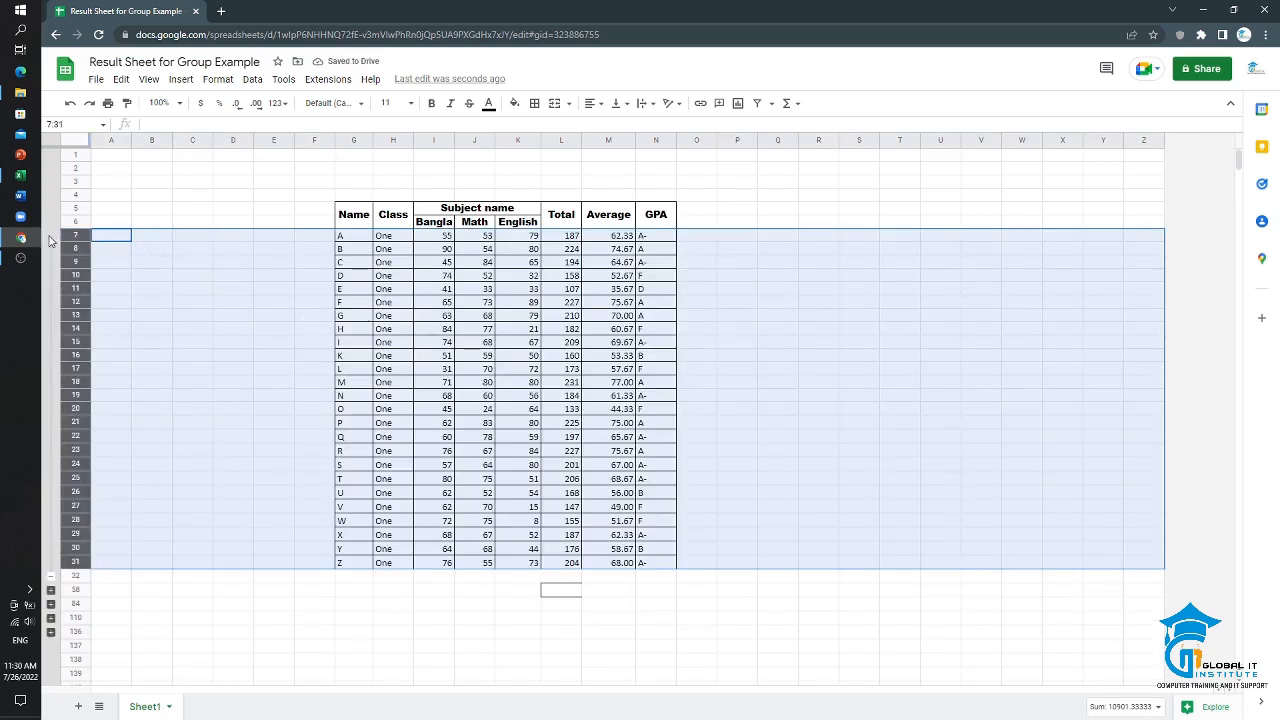
left_click(51, 579)
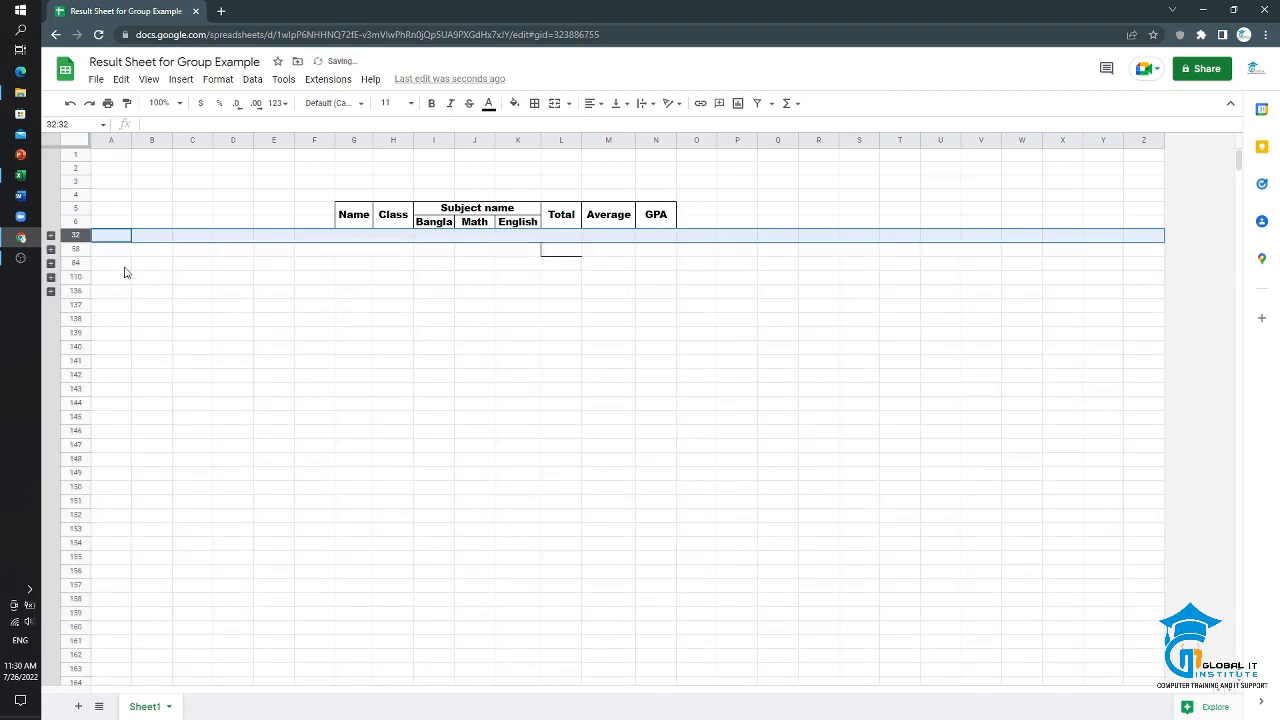
left_click(51, 236)
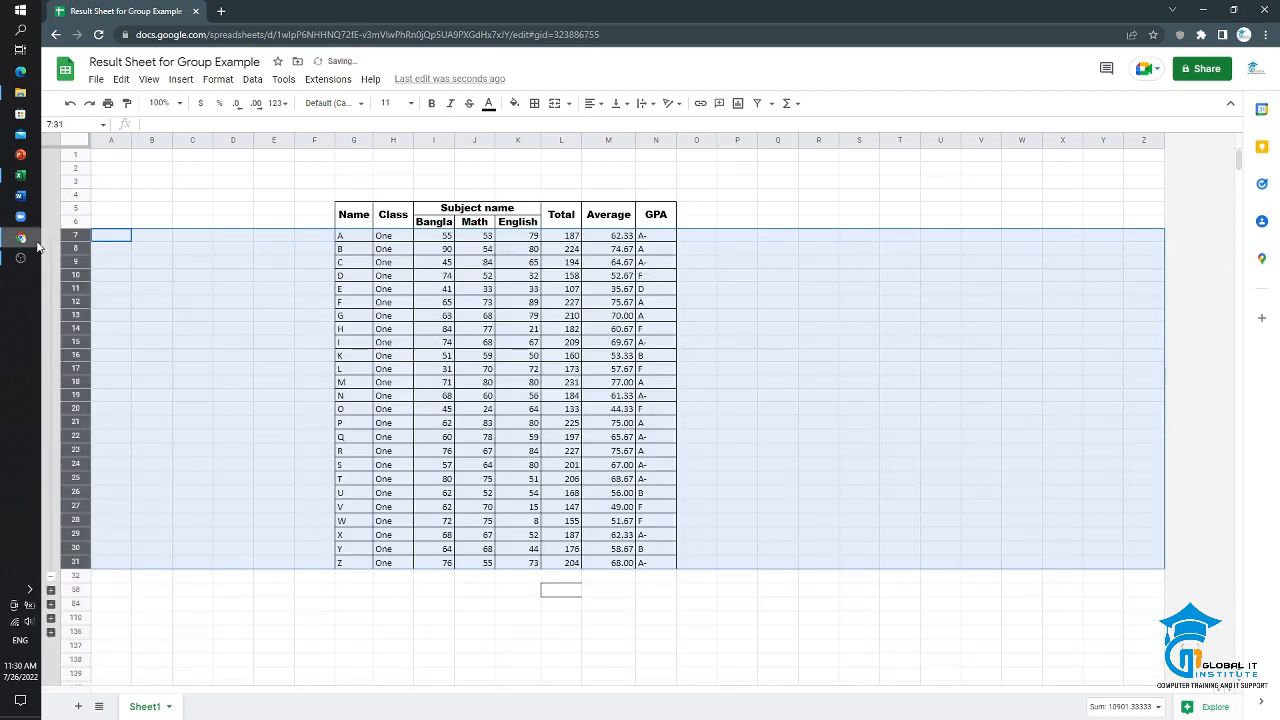
Step: Expand the class Two row group and select the empty cell G32 between the class One and class Two blocks
left_click(51, 590)
scroll(388, 577, "down", 2)
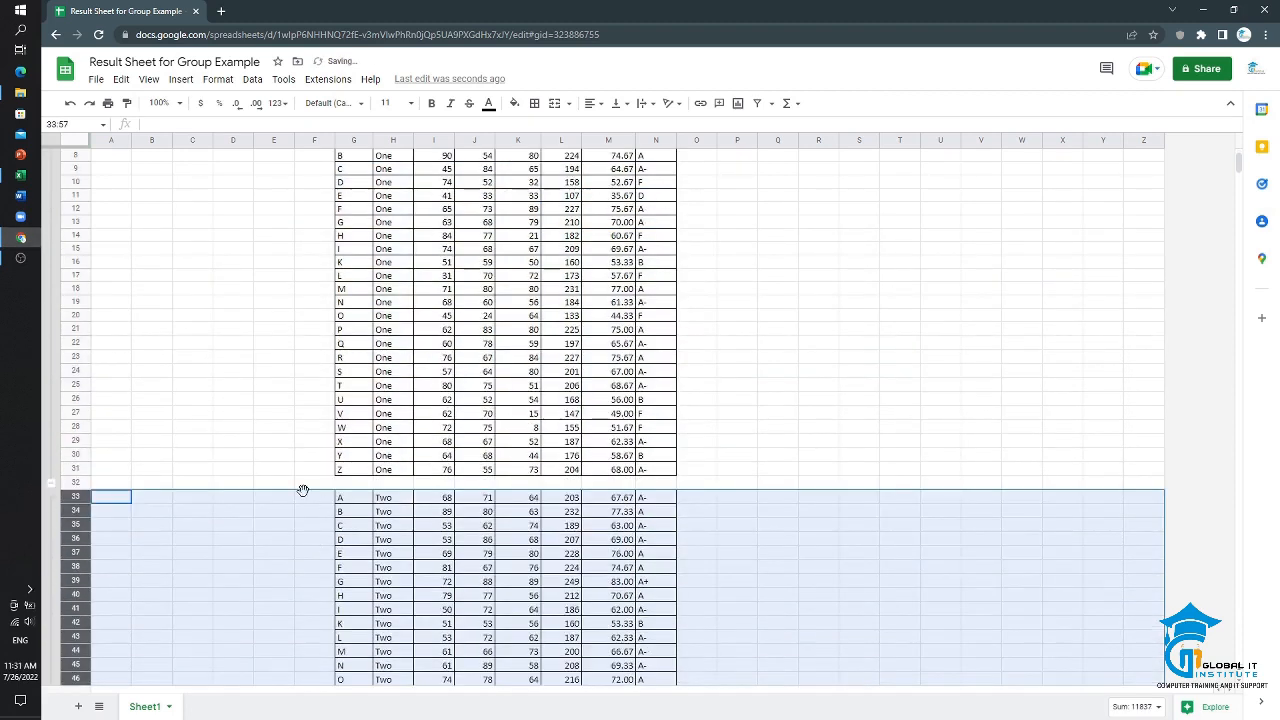
left_click(358, 485)
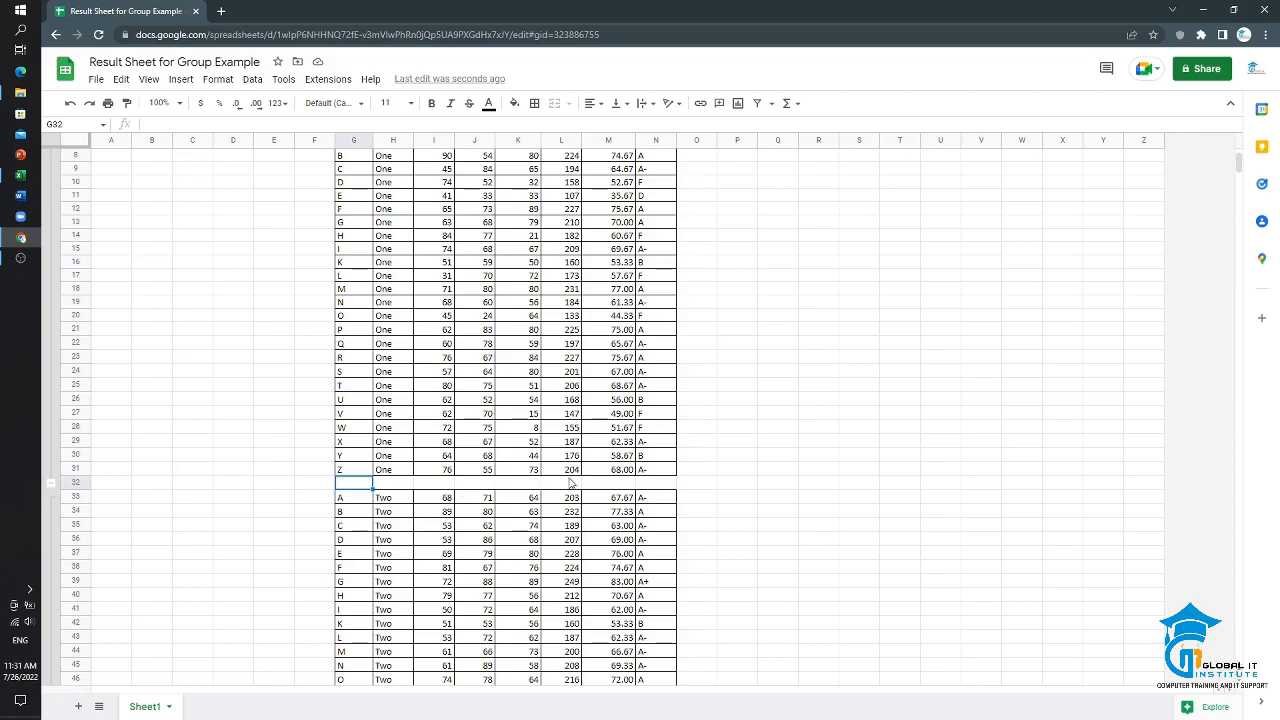
scroll(547, 508, "down", 3)
scroll(547, 515, "up", 5)
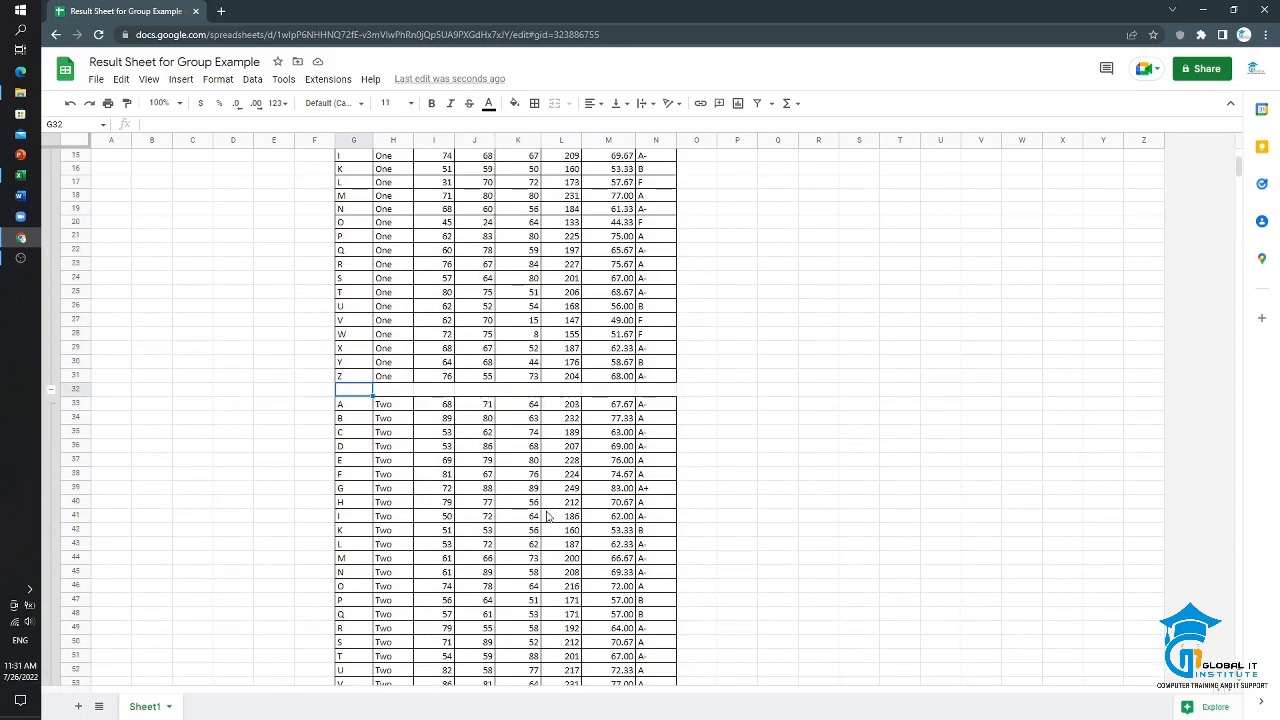
Step: Enter the title "Class Two" in the empty row between the class One and class Two blocks and merge G32:N32
scroll(470, 303, "down", 2)
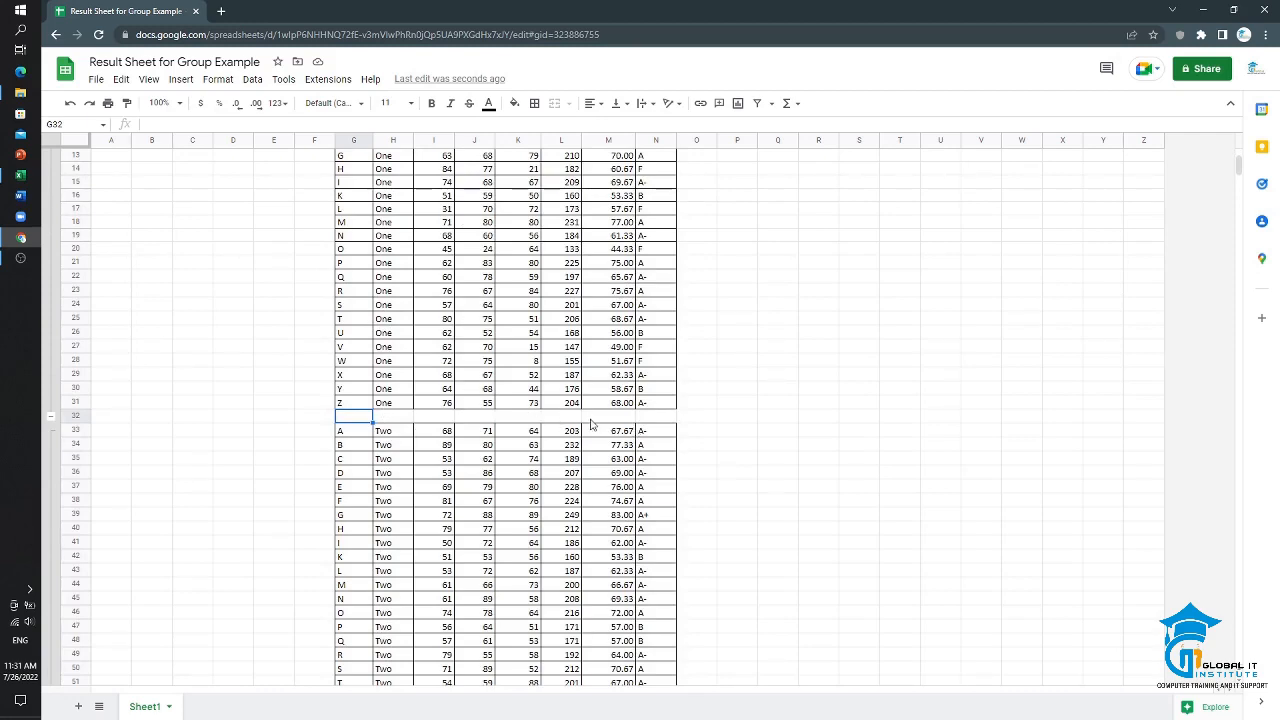
scroll(550, 425, "up", 3)
scroll(497, 485, "down", 2)
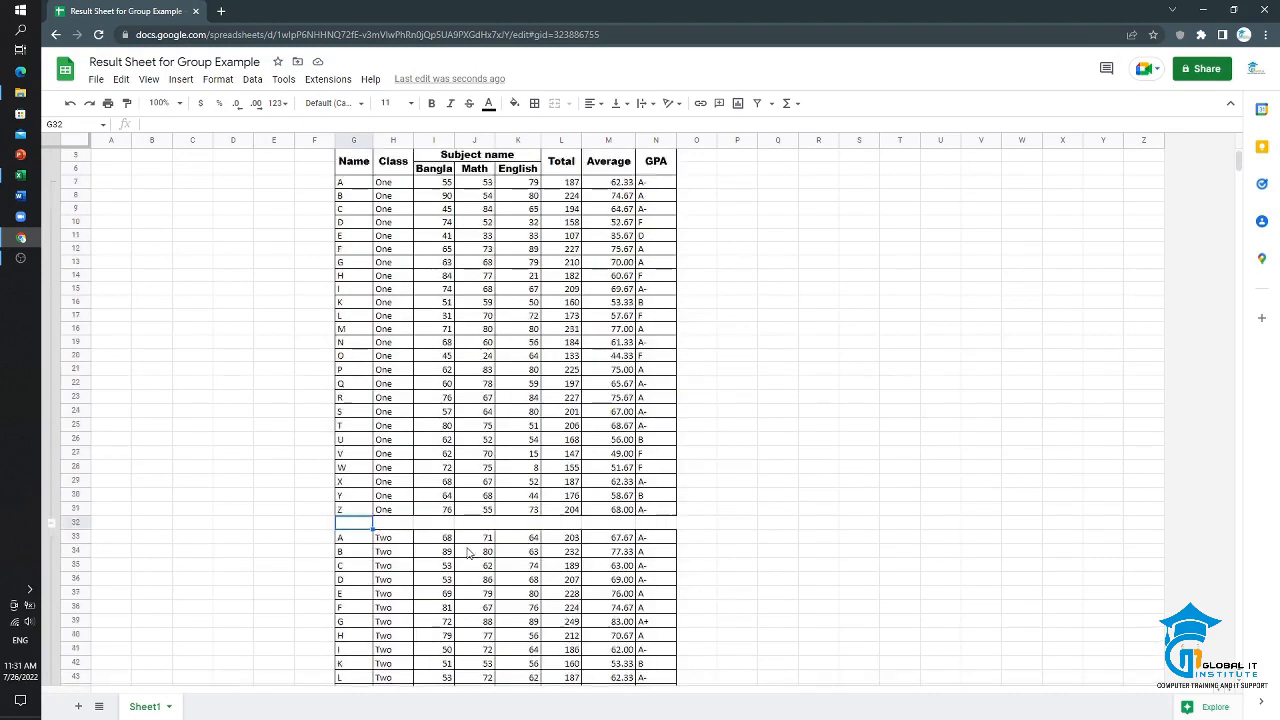
left_click_drag(362, 487, 648, 487)
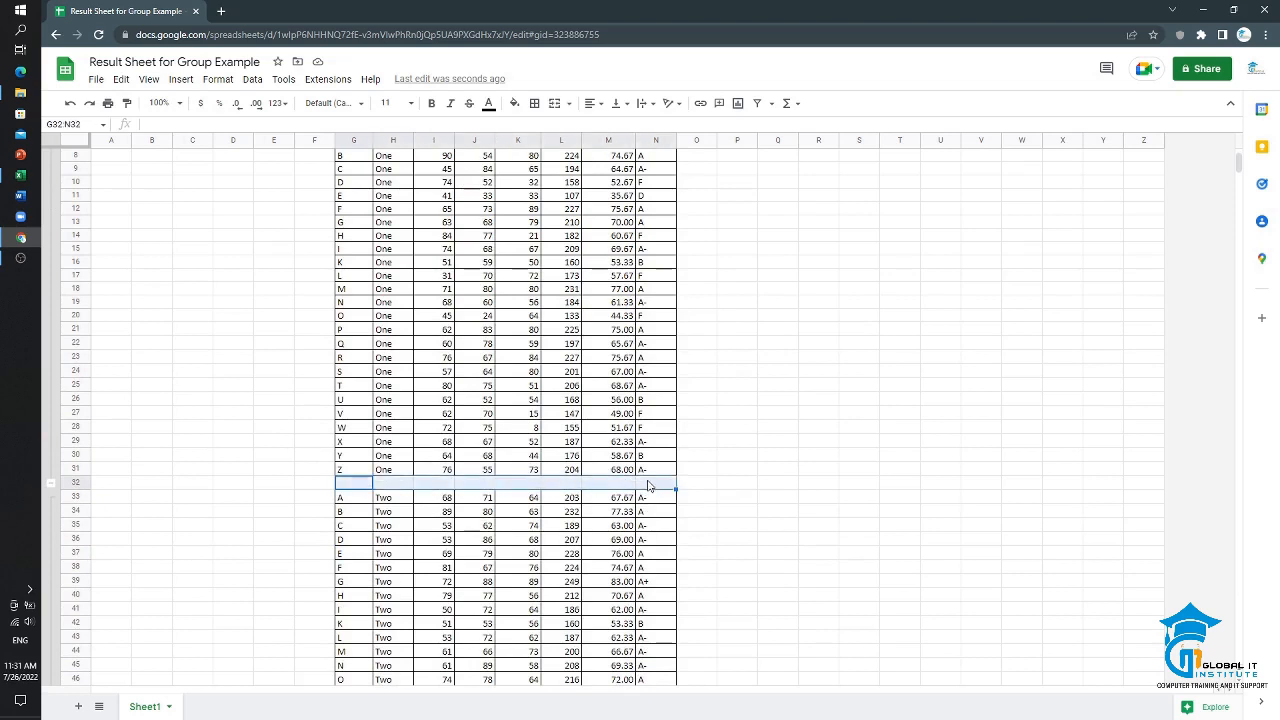
type("Class Two")
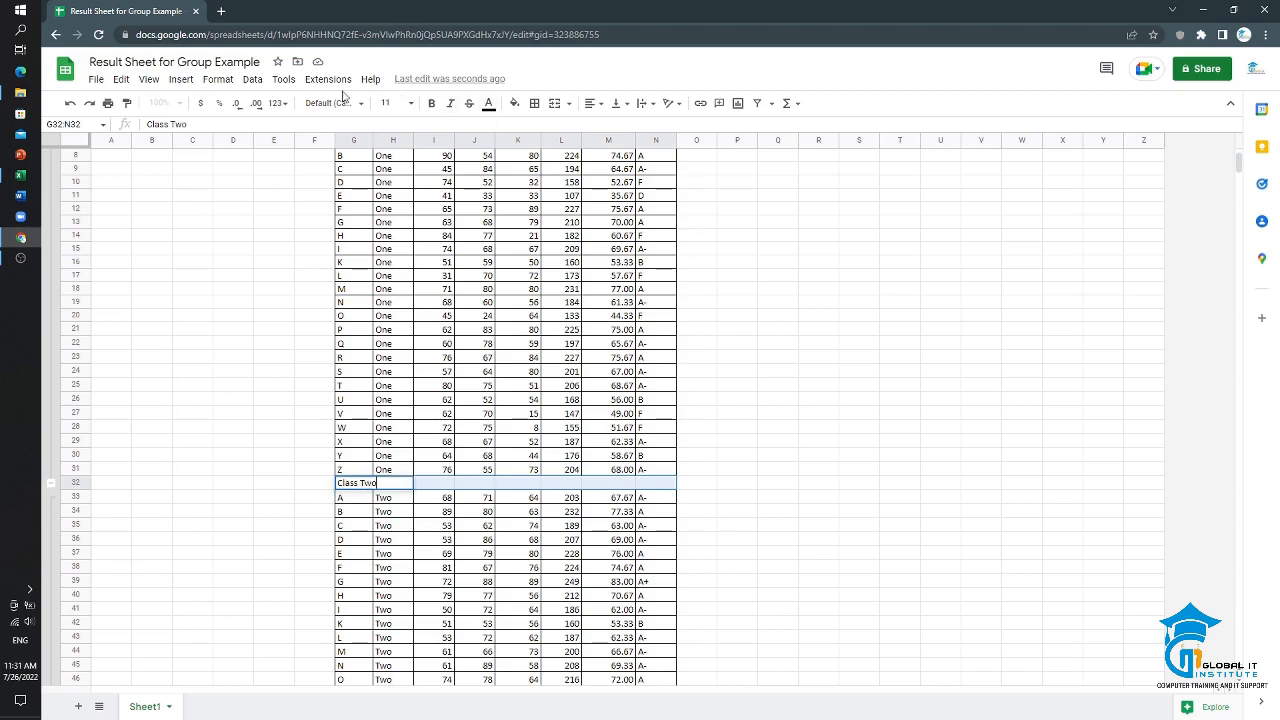
left_click(555, 103)
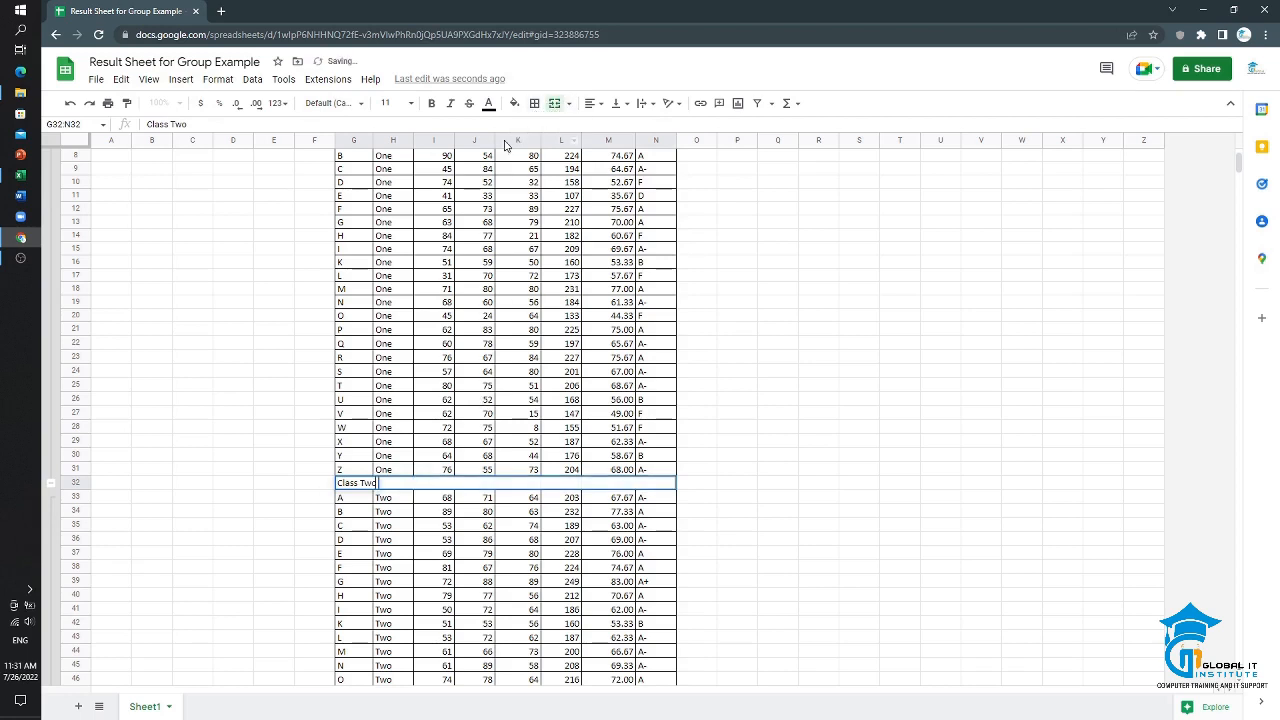
Step: Center the merged "Class Two" title horizontally and align it to the middle vertically
left_click(600, 110)
left_click(611, 133)
left_click(604, 110)
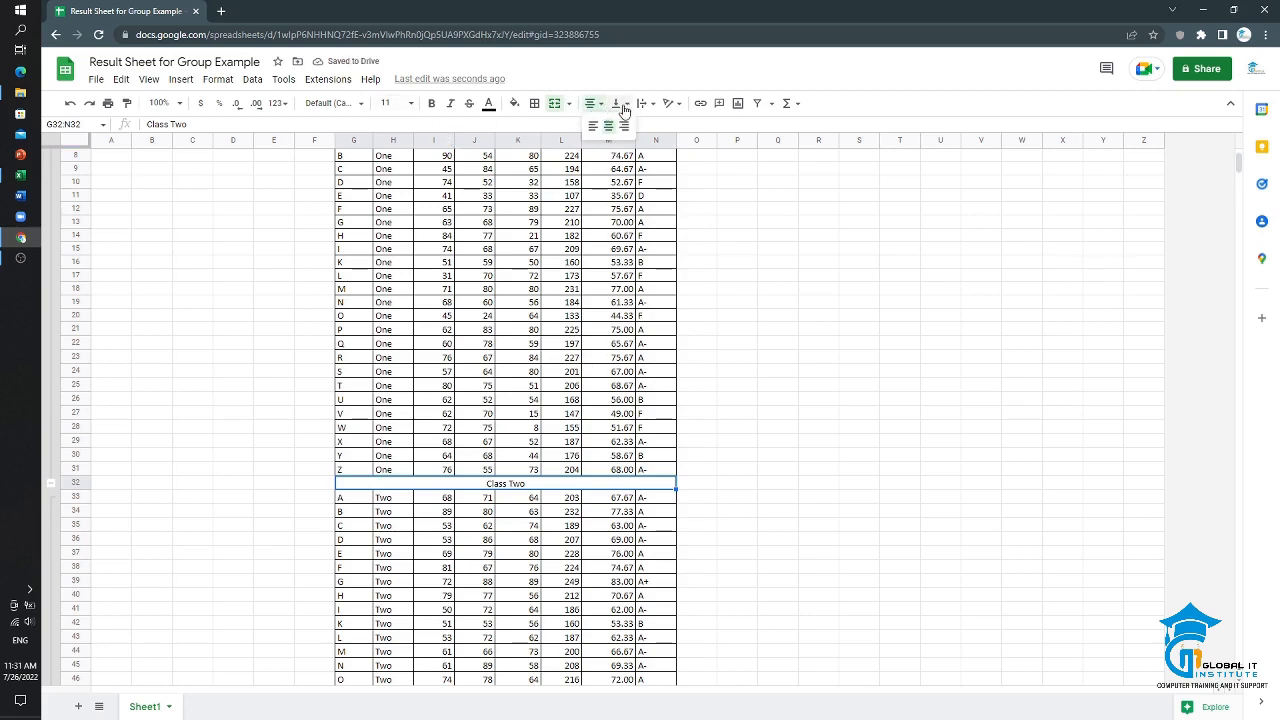
left_click(617, 103)
left_click(637, 126)
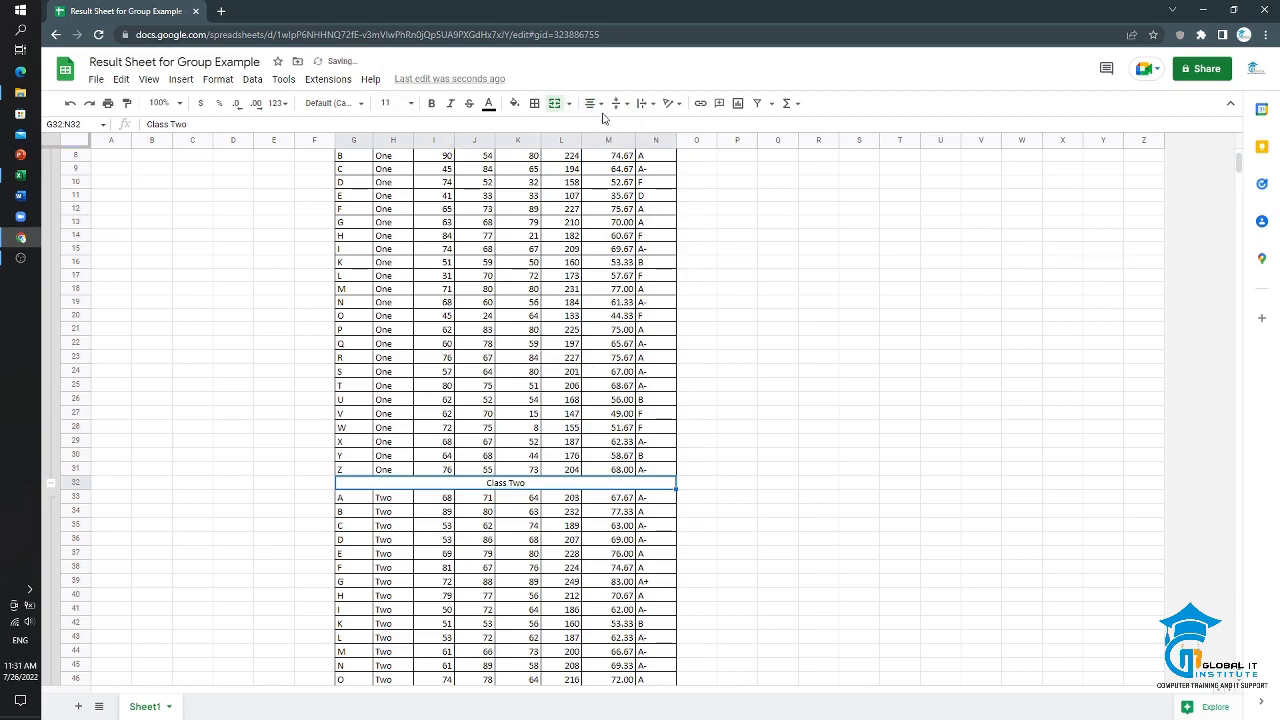
Step: Make the "Class Two" title bold and set its font size to 18
left_click(432, 106)
left_click(411, 104)
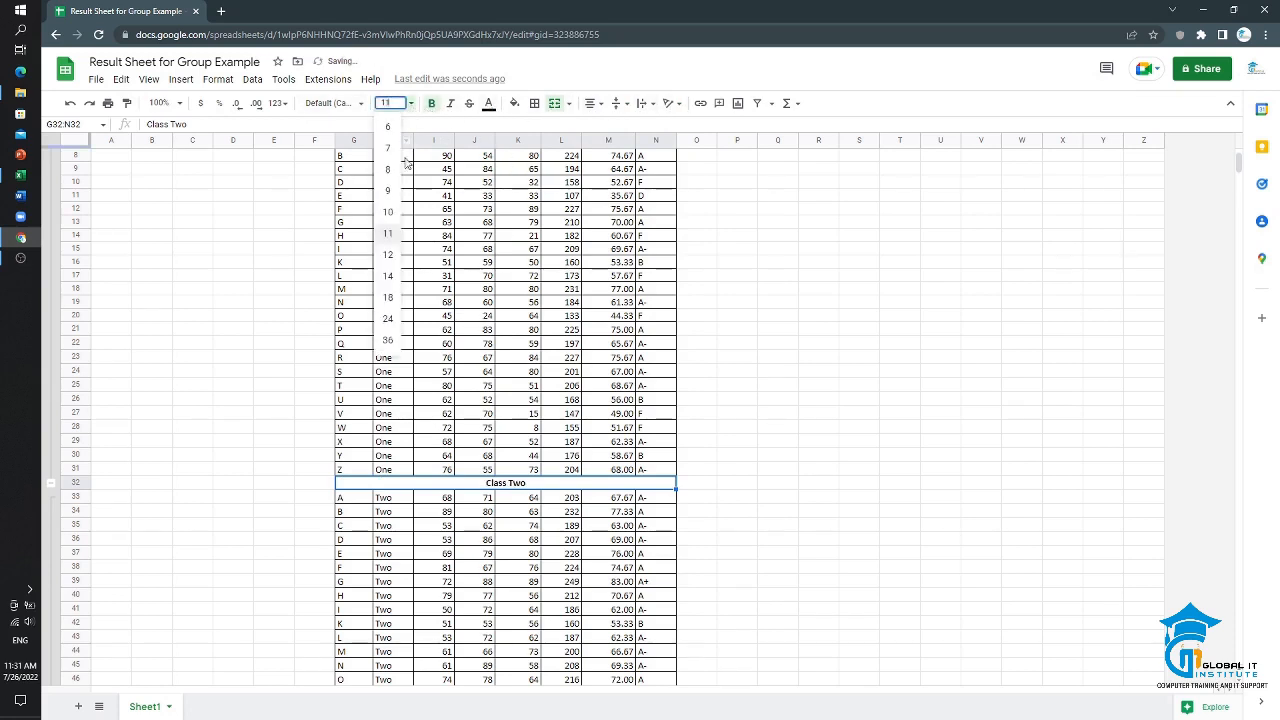
left_click(388, 298)
left_click(725, 505)
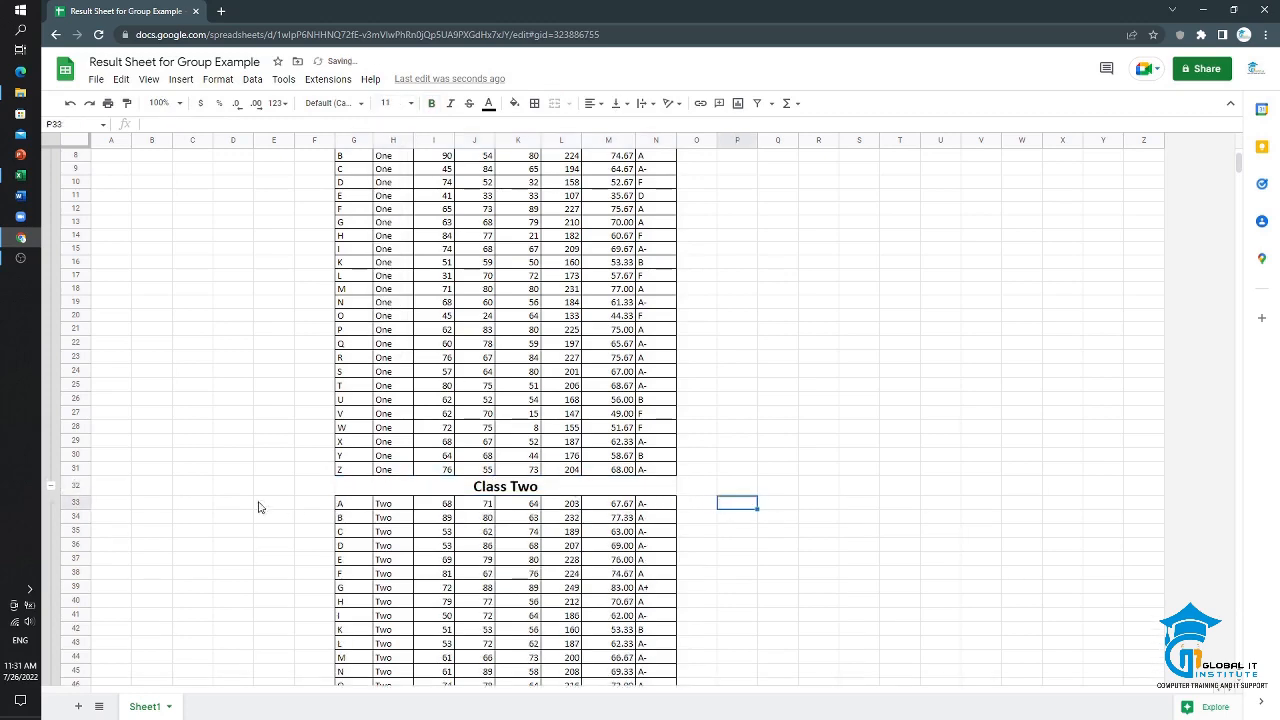
Step: Collapse the class One row group so the "Class Two" title sits directly below the table header
left_click(48, 490)
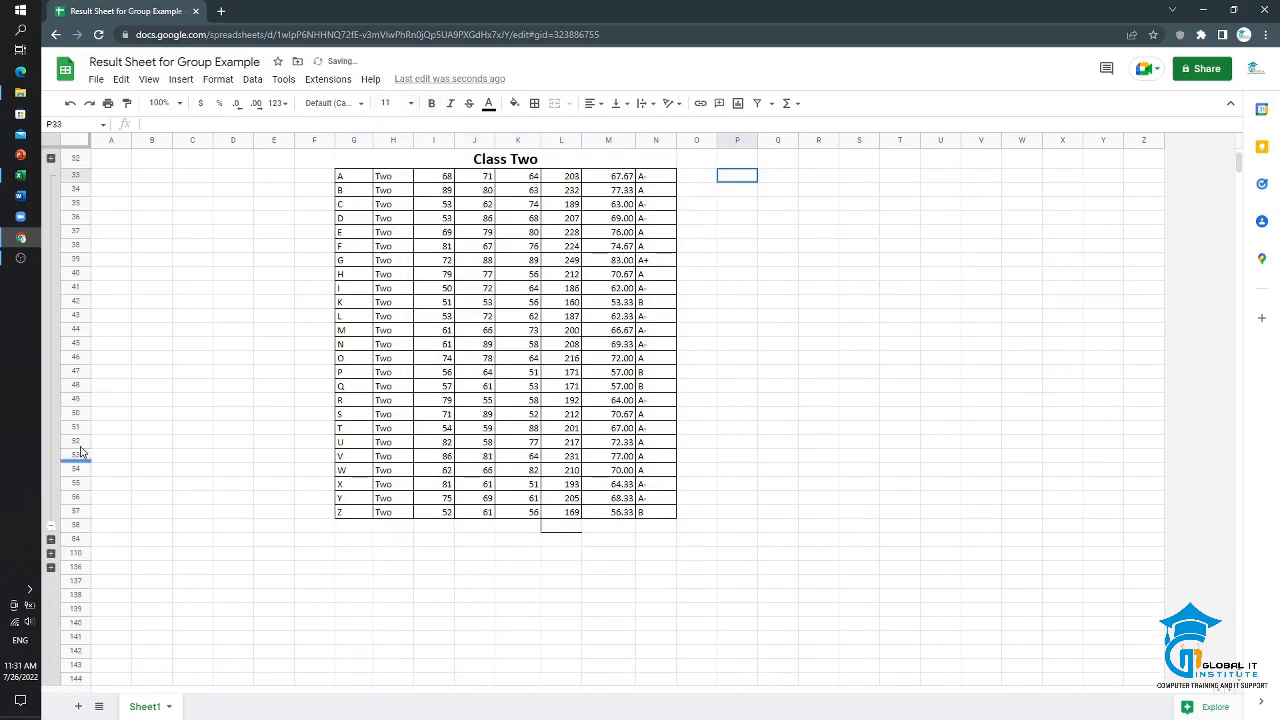
scroll(139, 349, "up", 3)
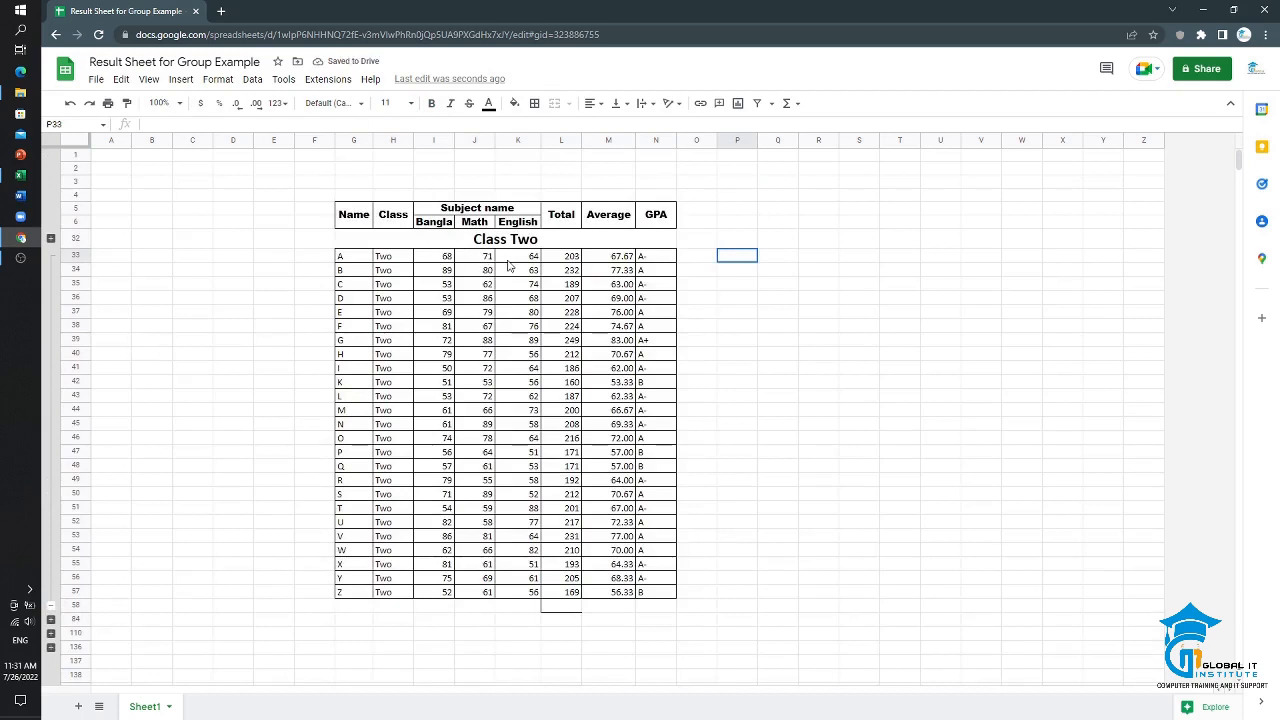